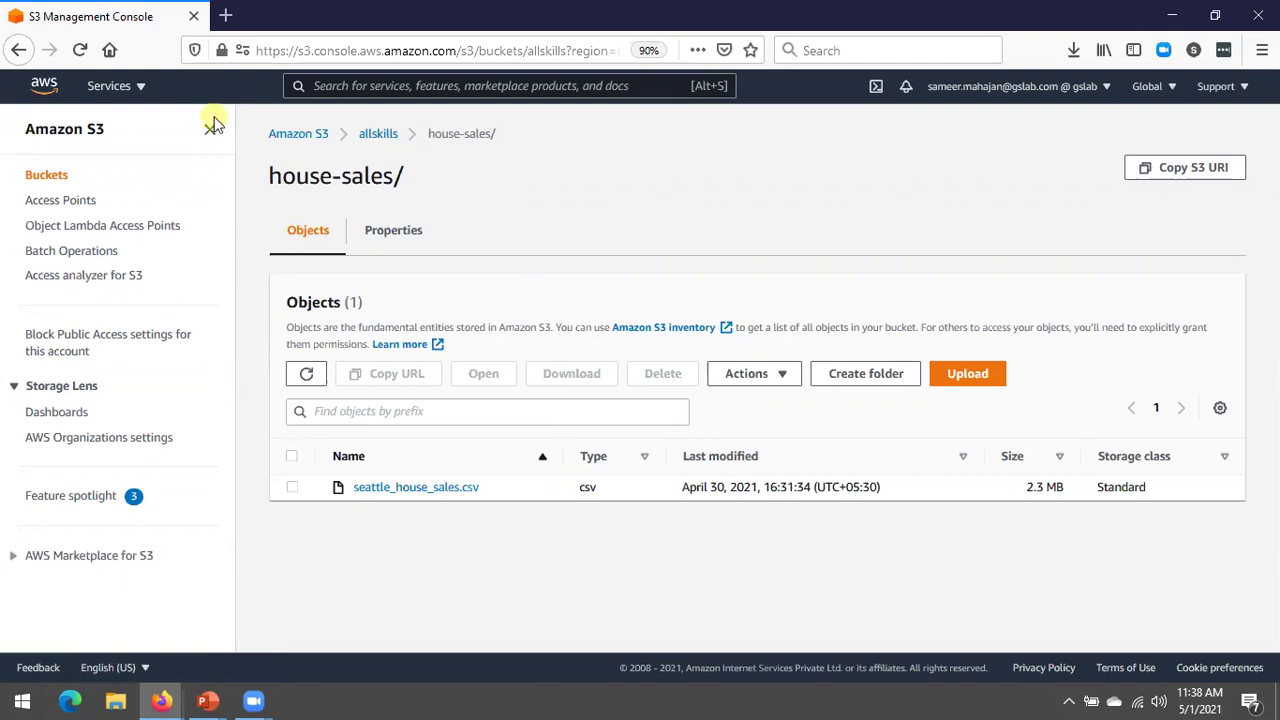
Step: Open the crawlers list of the AWS Glue service
{"action": "left_click", "coordinate": [127, 95]}
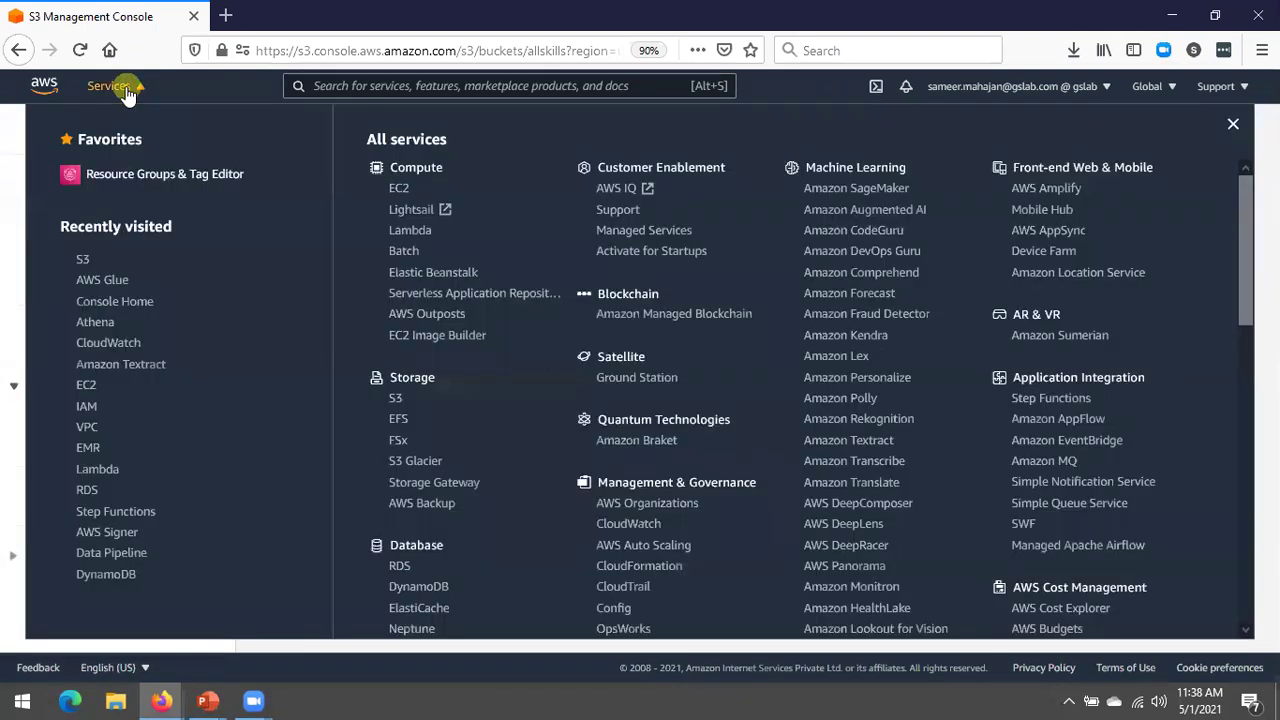
{"action": "left_click", "coordinate": [118, 287]}
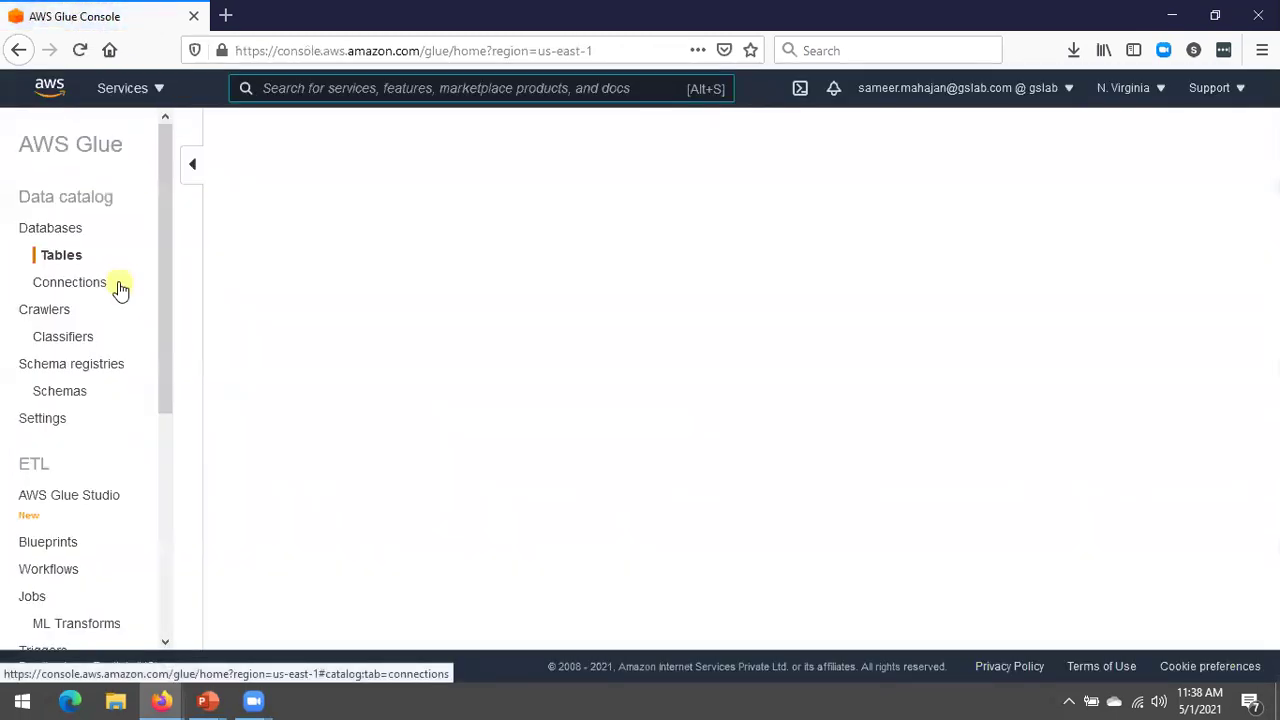
{"action": "left_click", "coordinate": [50, 314]}
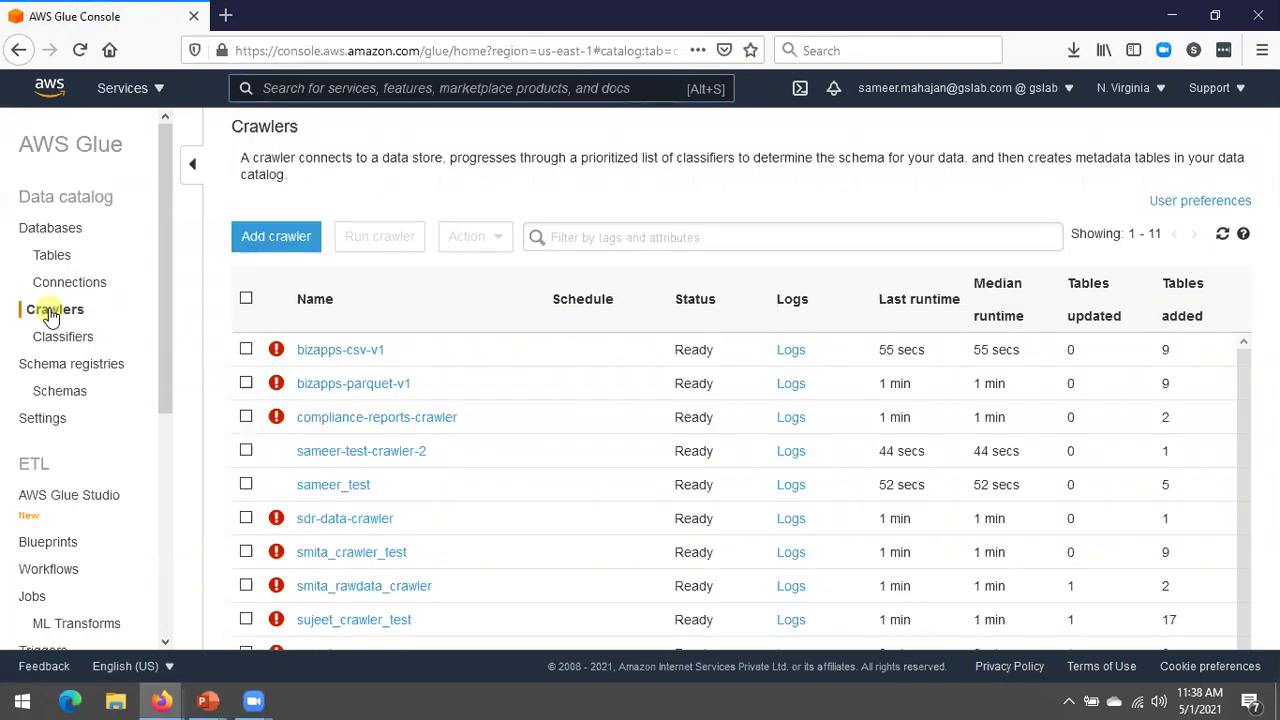
Step: Add a crawler named house-sales with data stores as its source type and all folders crawled
{"action": "left_click", "coordinate": [256, 240]}
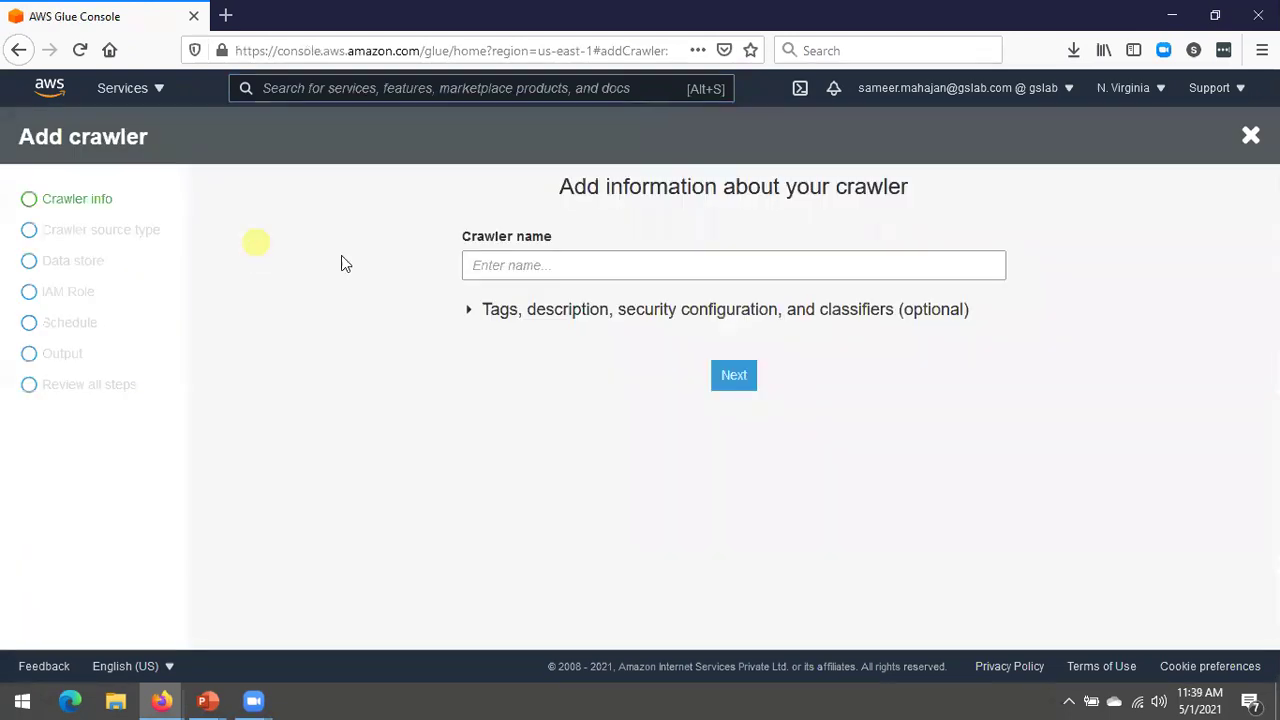
{"action": "left_click", "coordinate": [517, 267]}
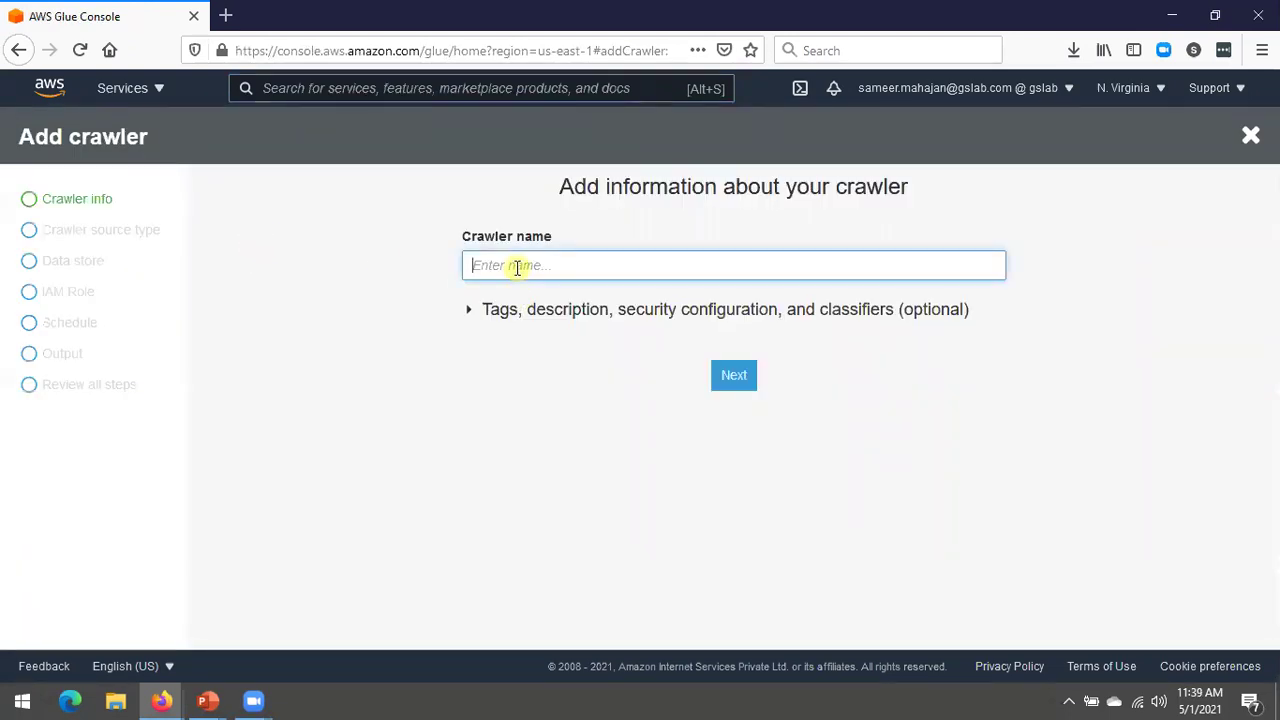
{"action": "type", "text": "house-sales"}
{"action": "left_click", "coordinate": [724, 386]}
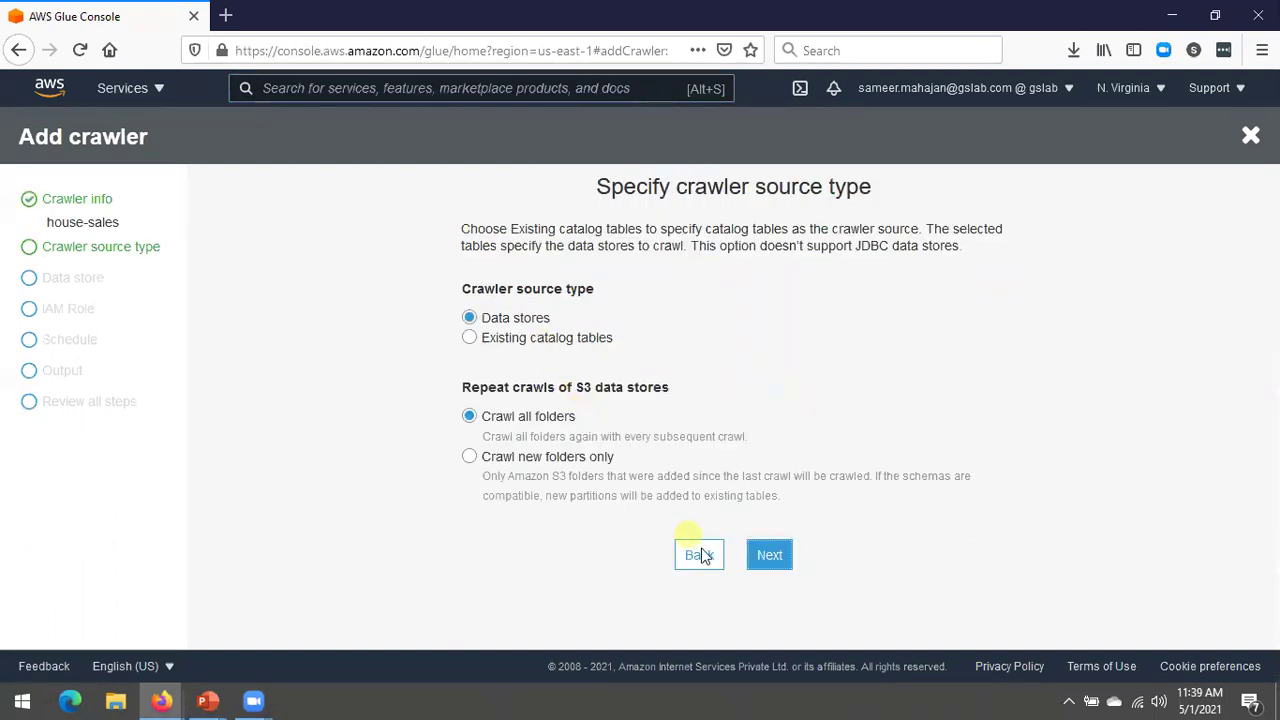
{"action": "left_click", "coordinate": [773, 560]}
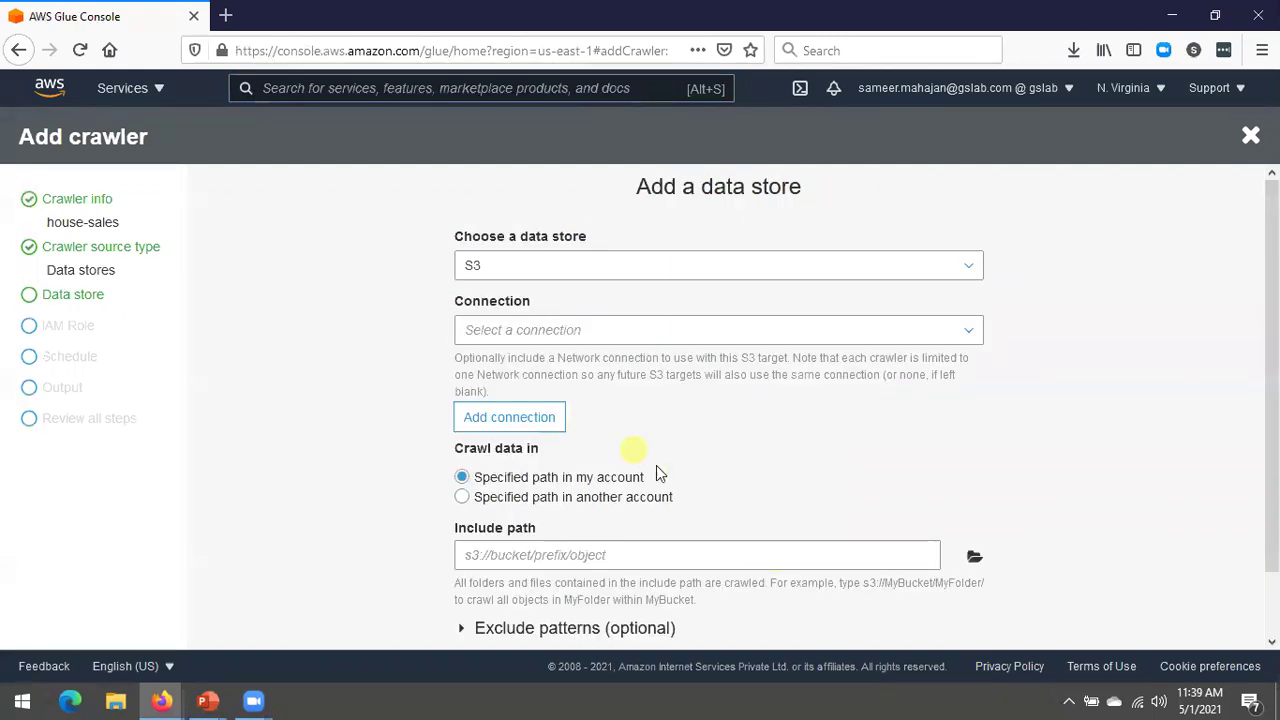
Step: Set the crawler's S3 include path to s3://allskills/house-sales and continue without adding another data store
{"action": "left_click", "coordinate": [977, 565]}
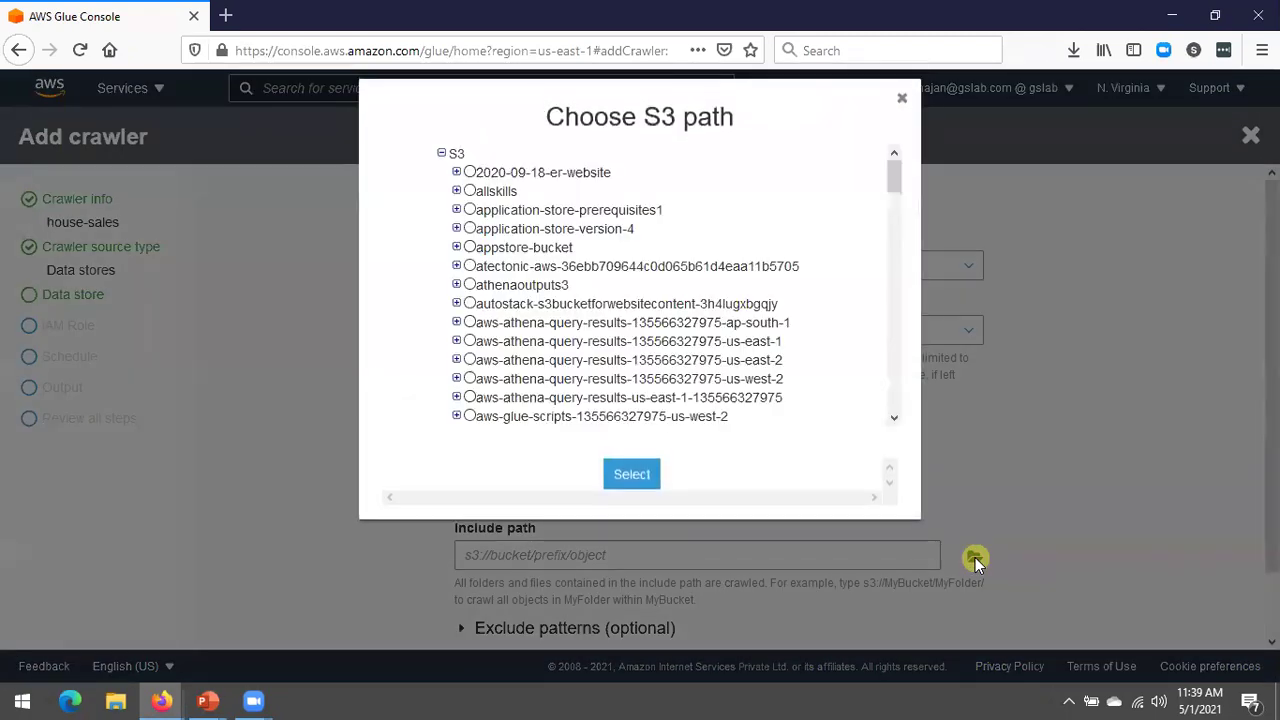
{"action": "left_click", "coordinate": [457, 191]}
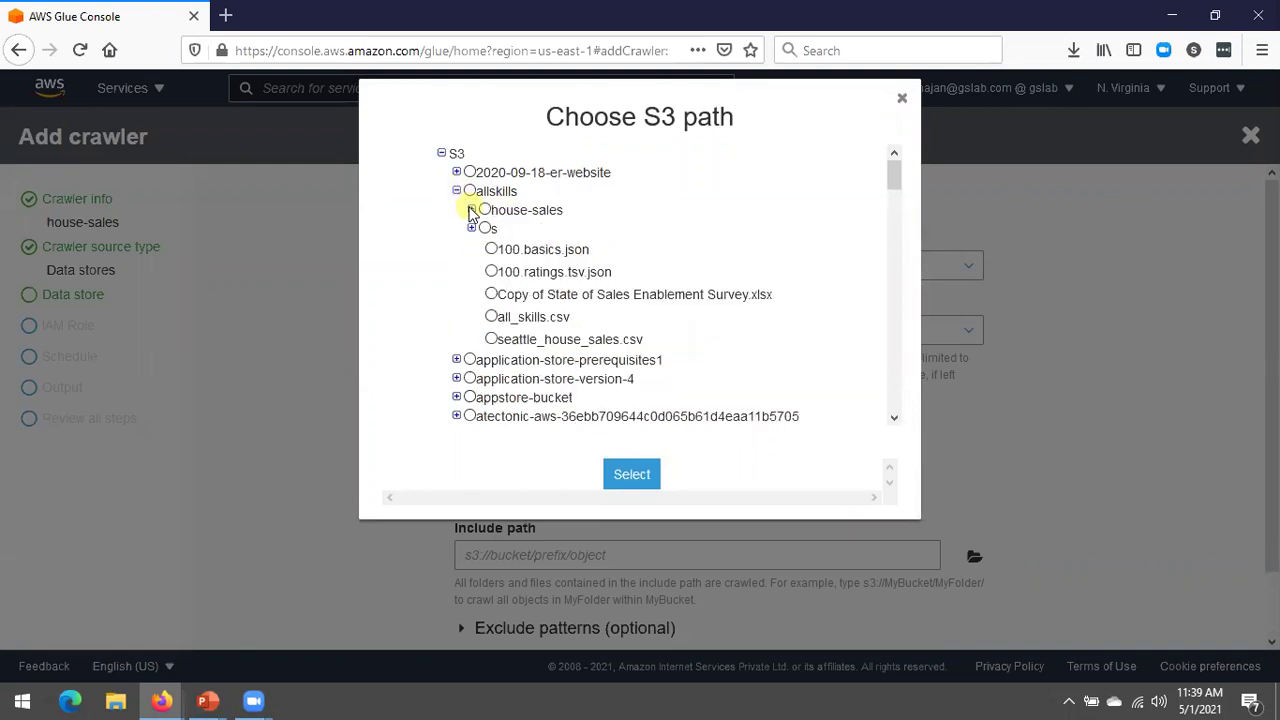
{"action": "left_click", "coordinate": [472, 210]}
{"action": "left_click", "coordinate": [485, 211]}
{"action": "left_click", "coordinate": [632, 478]}
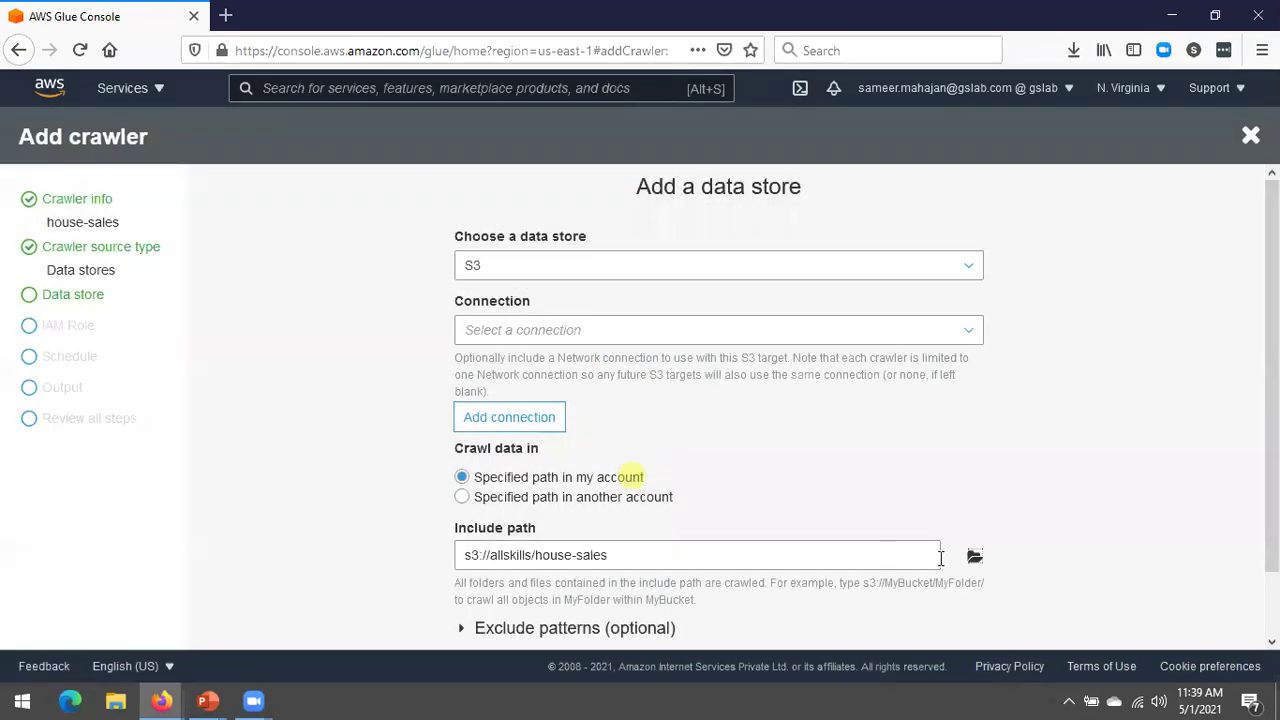
{"action": "scroll", "coordinate": [1268, 595], "scroll_direction": "down", "scroll_amount": 2}
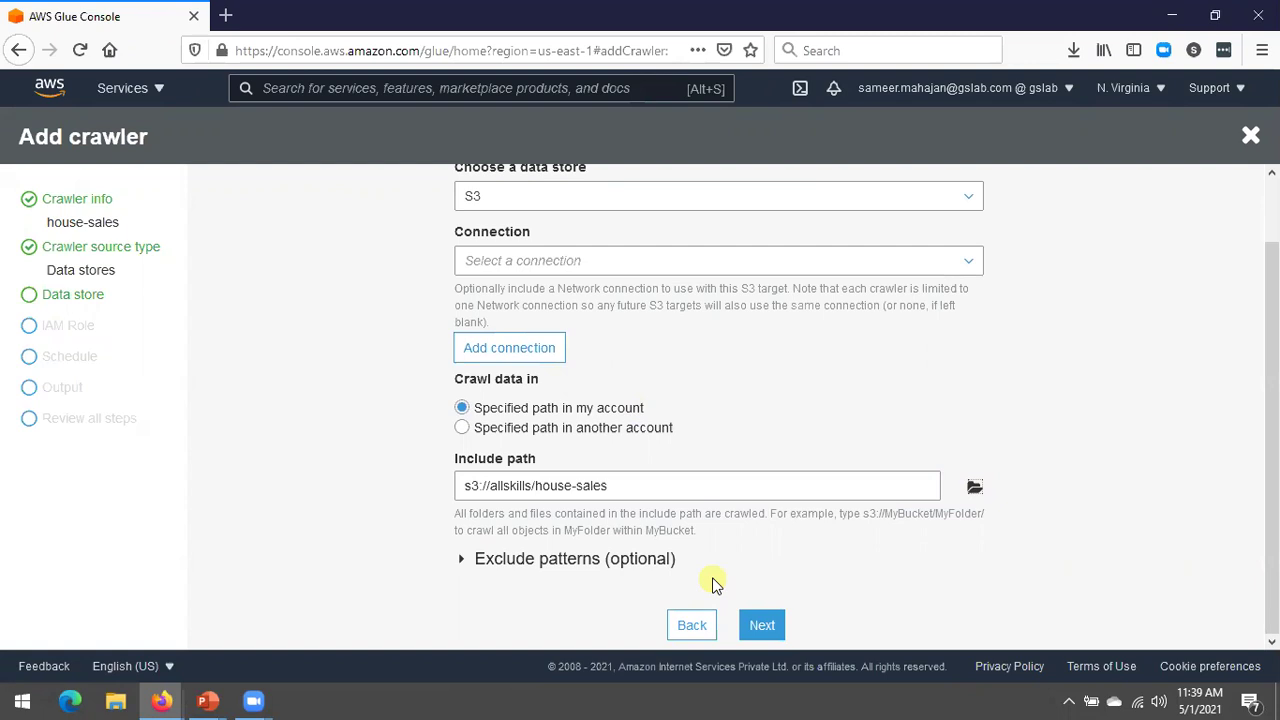
{"action": "left_click", "coordinate": [760, 628]}
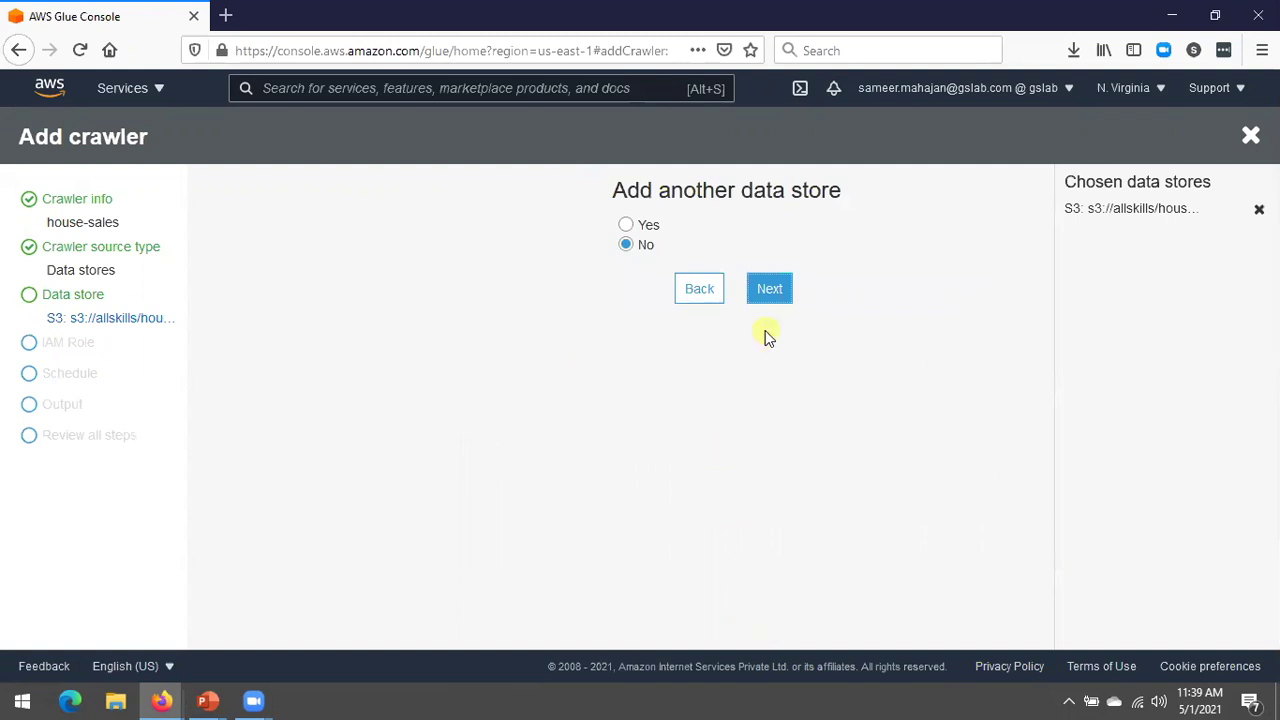
{"action": "left_click", "coordinate": [772, 290]}
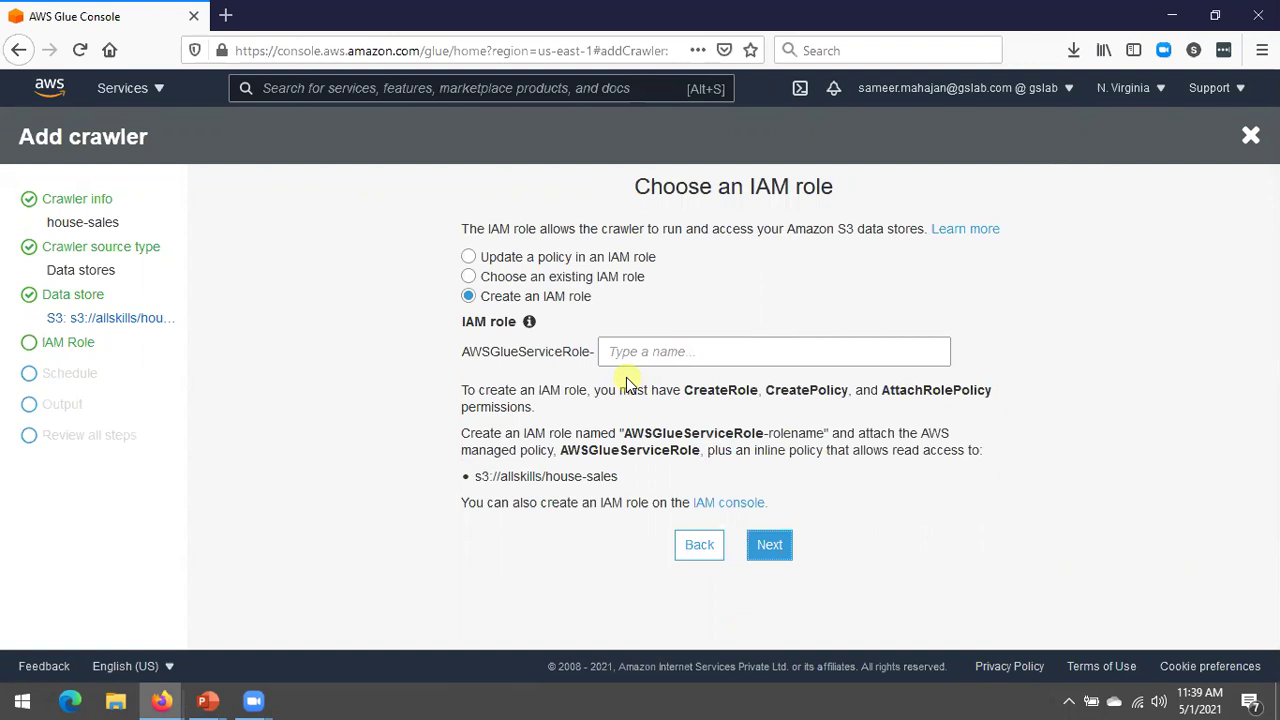
Step: Assign the existing IAM role whose name begins with AWSGlueServiceRole to the crawler
{"action": "left_click", "coordinate": [470, 277]}
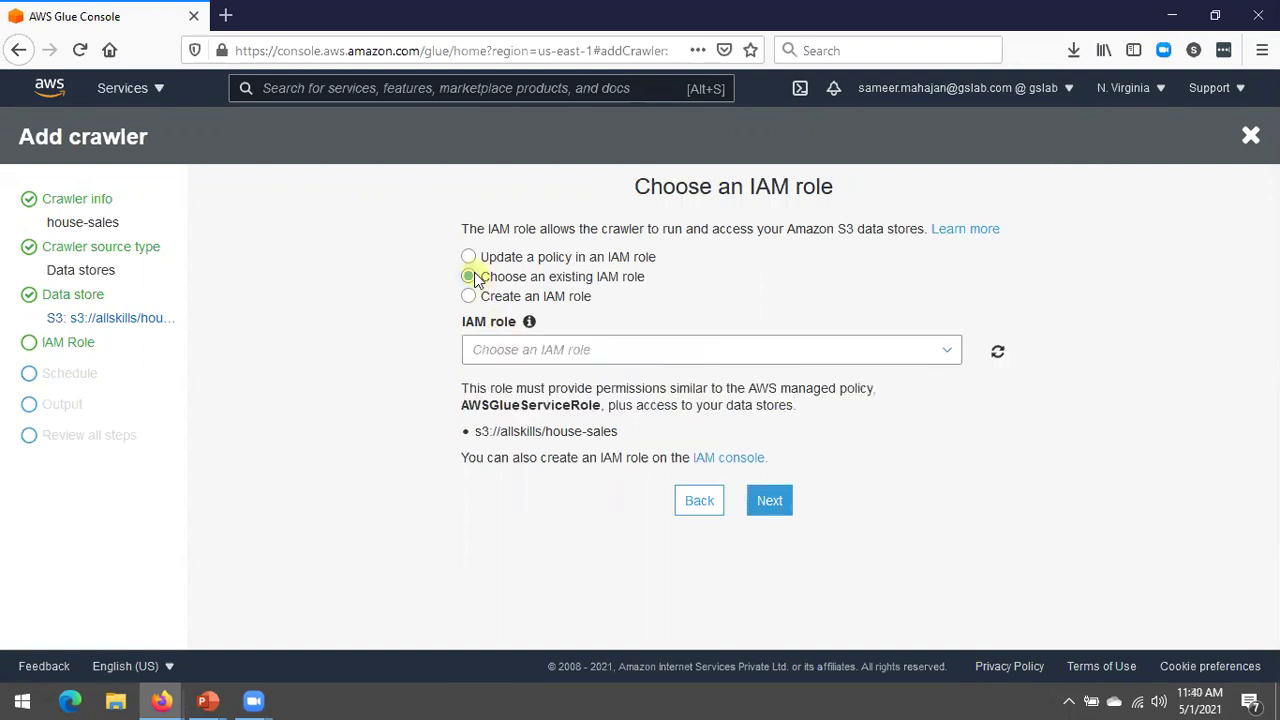
{"action": "left_click", "coordinate": [525, 349]}
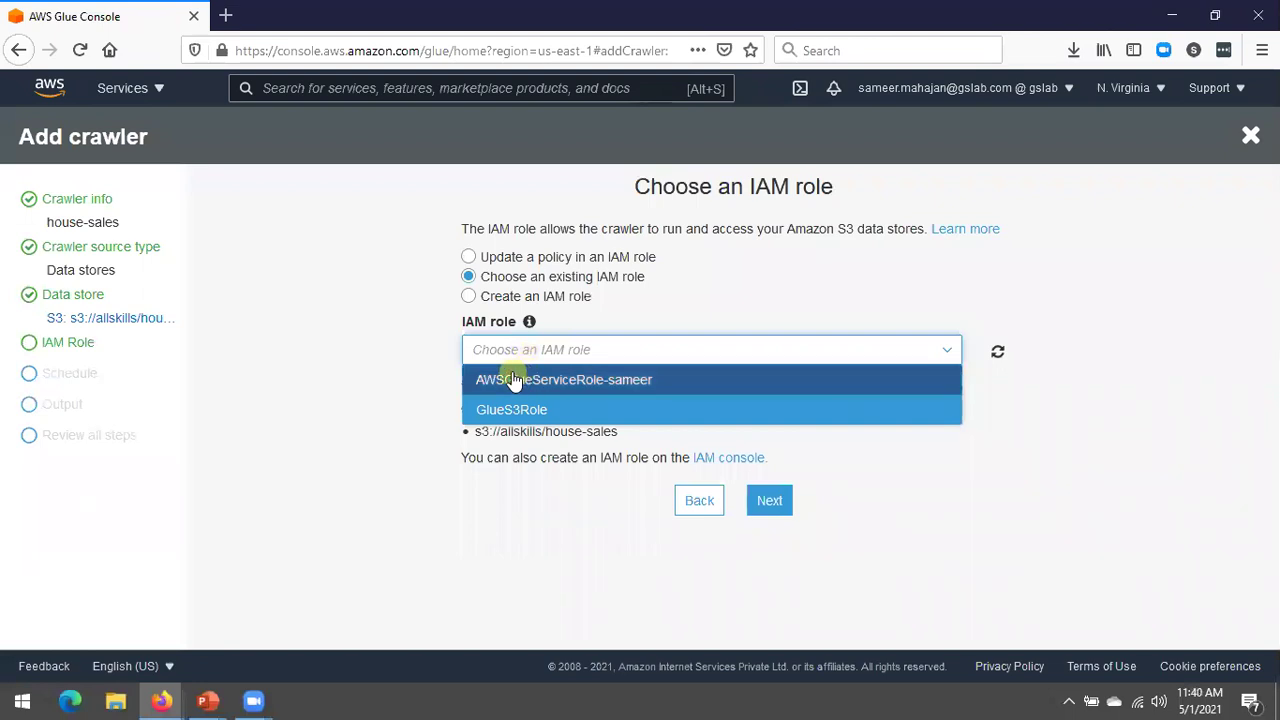
{"action": "left_click", "coordinate": [513, 380]}
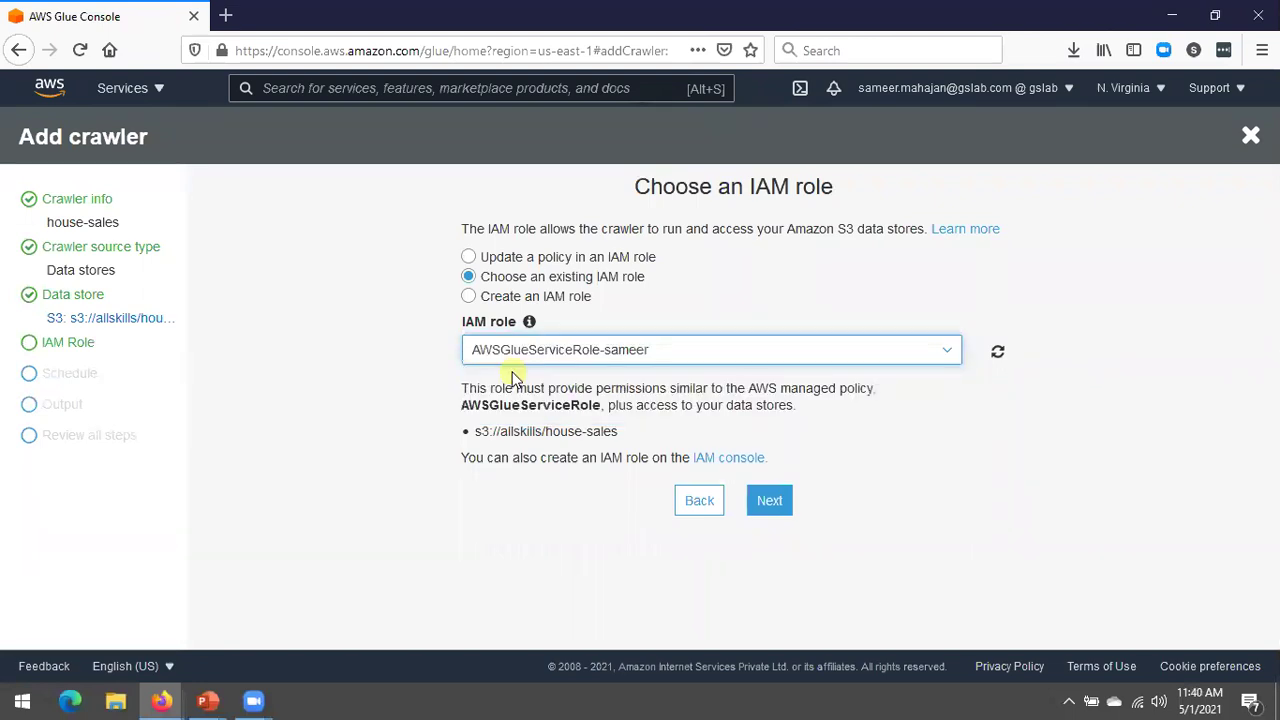
{"action": "left_click", "coordinate": [780, 508]}
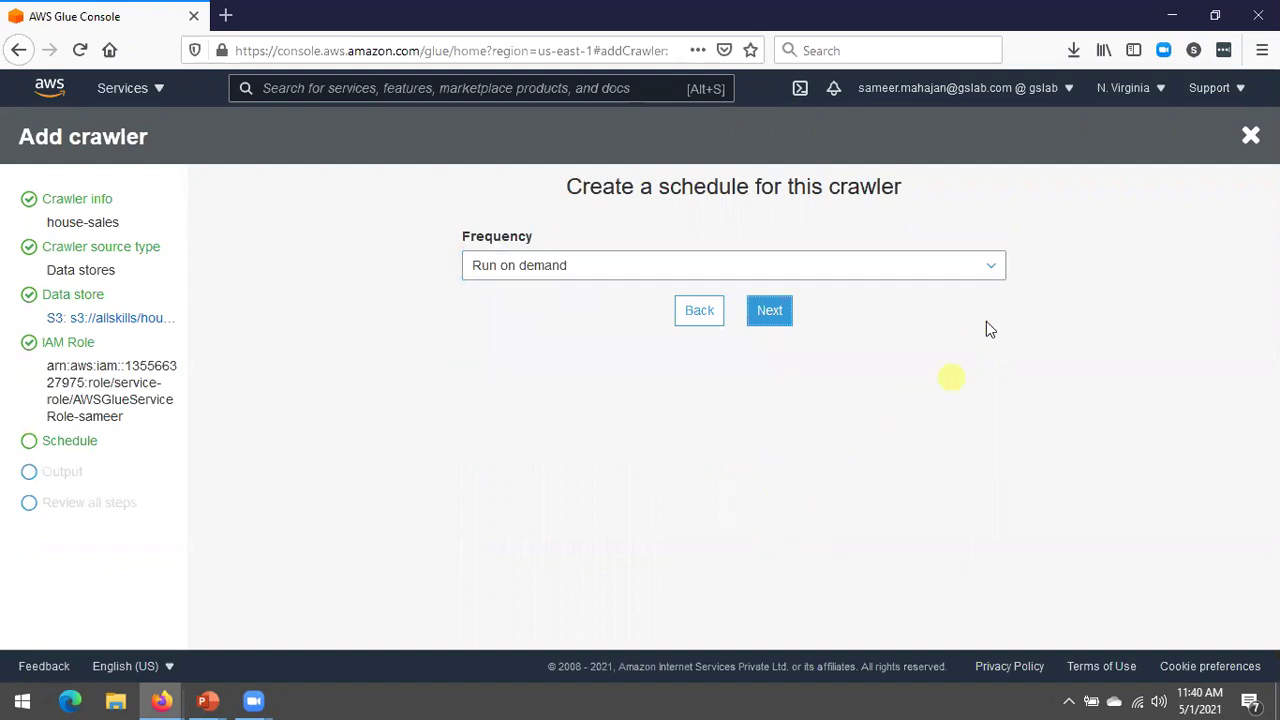
Step: Set the crawler's schedule frequency to Run on demand
{"action": "left_click", "coordinate": [993, 270]}
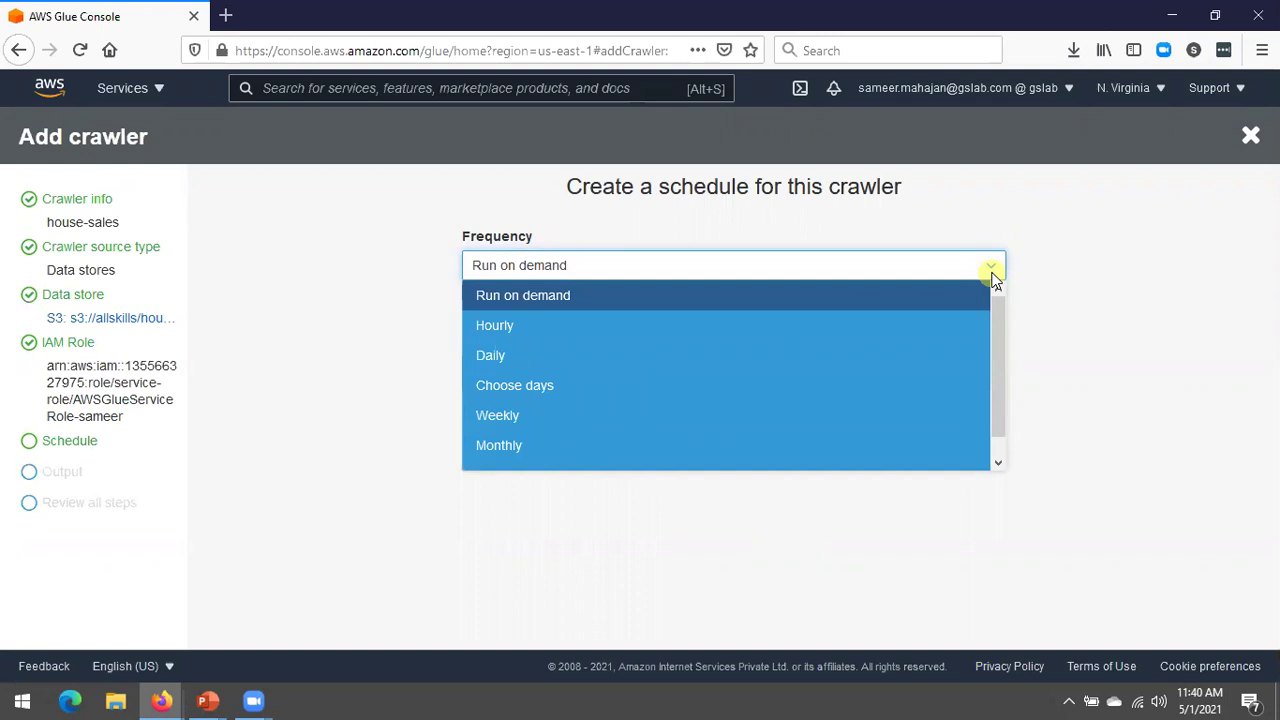
{"action": "left_click", "coordinate": [869, 299]}
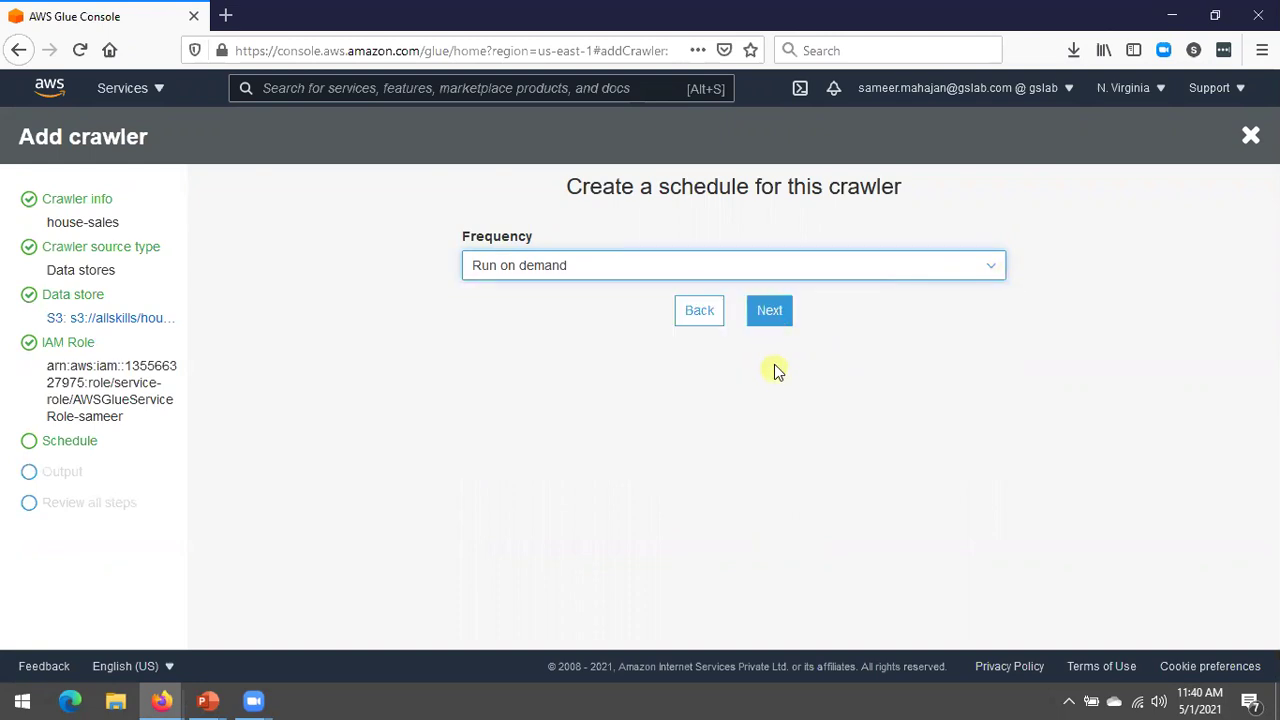
{"action": "left_click", "coordinate": [770, 320]}
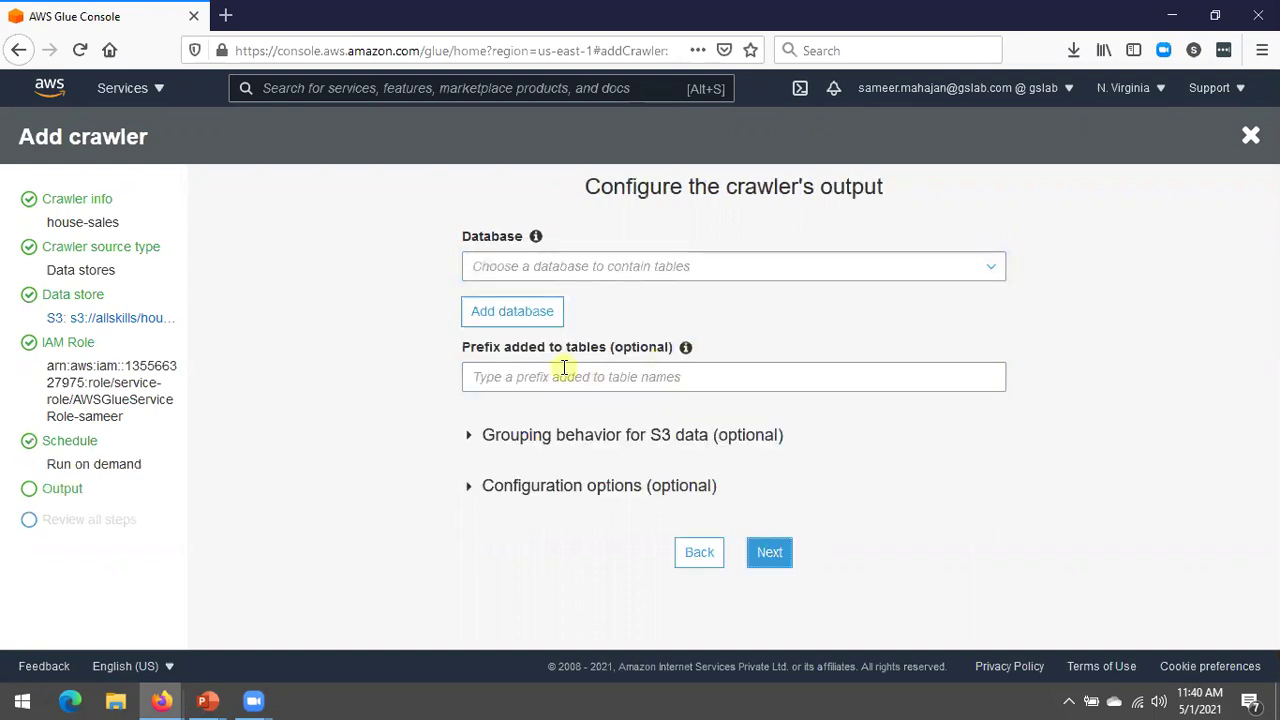
{"action": "left_click", "coordinate": [543, 318]}
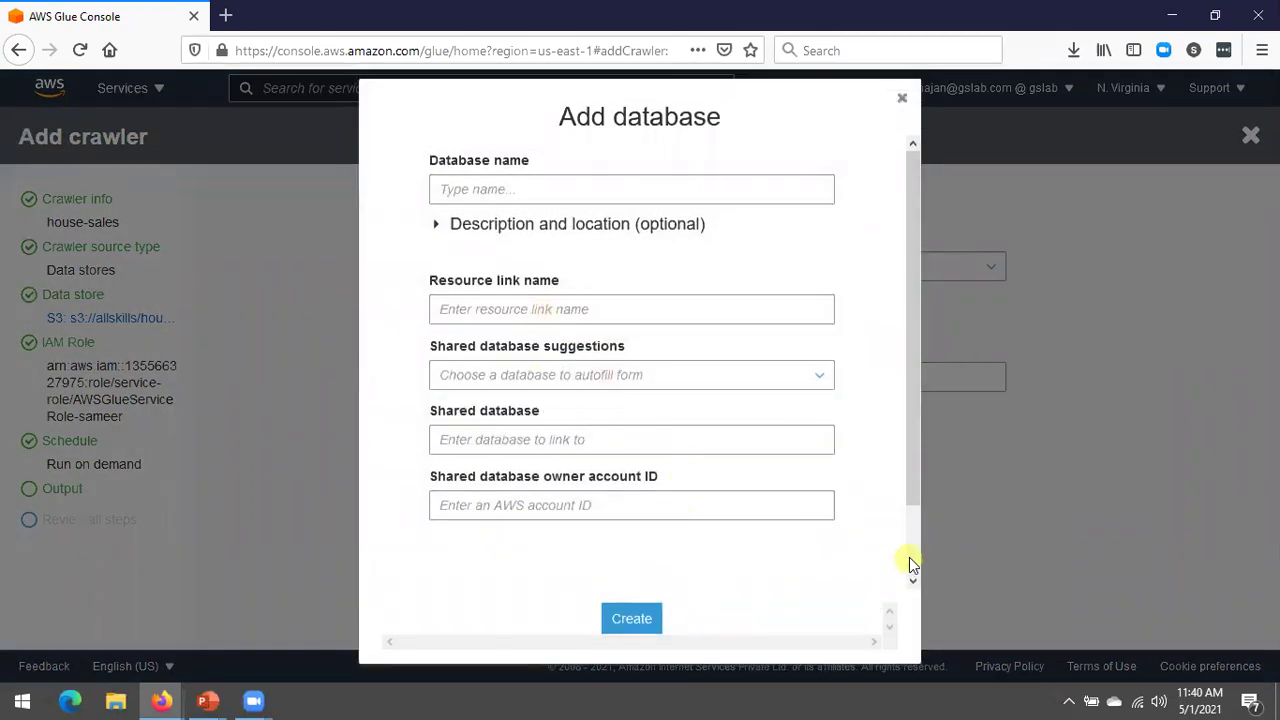
{"action": "scroll", "coordinate": [910, 565], "scroll_direction": "down", "scroll_amount": 2}
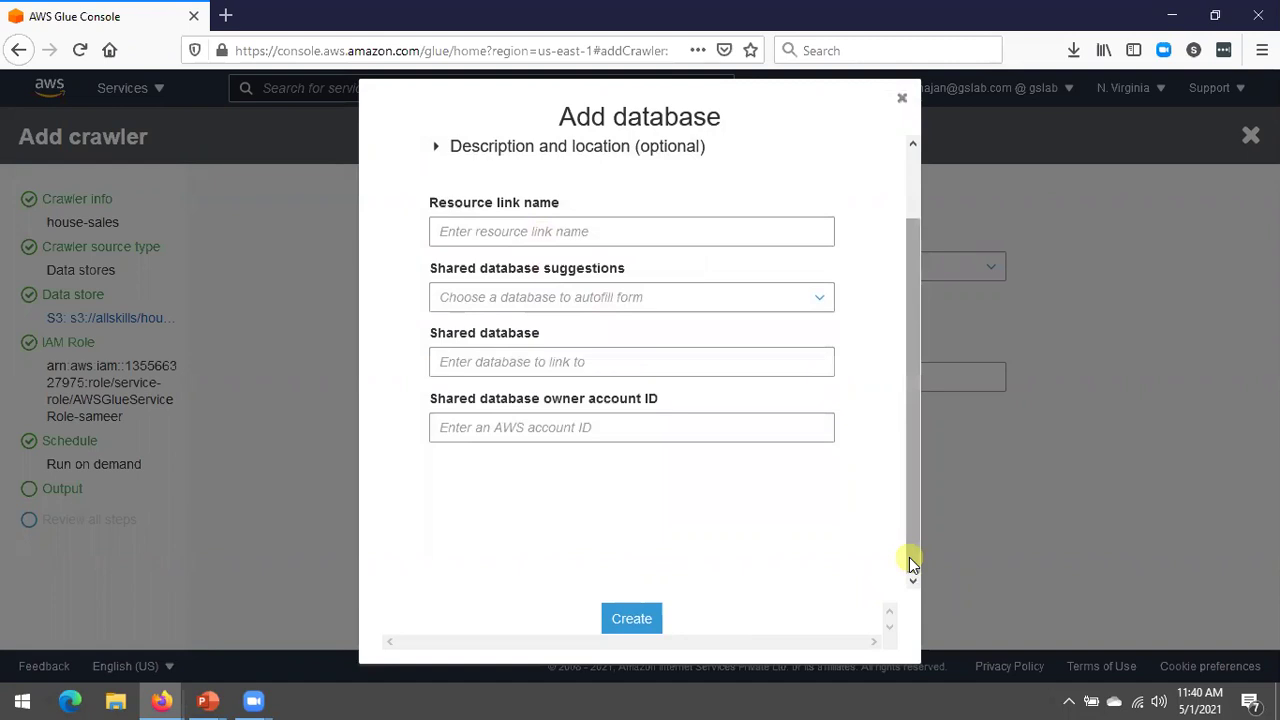
{"action": "left_click", "coordinate": [902, 104]}
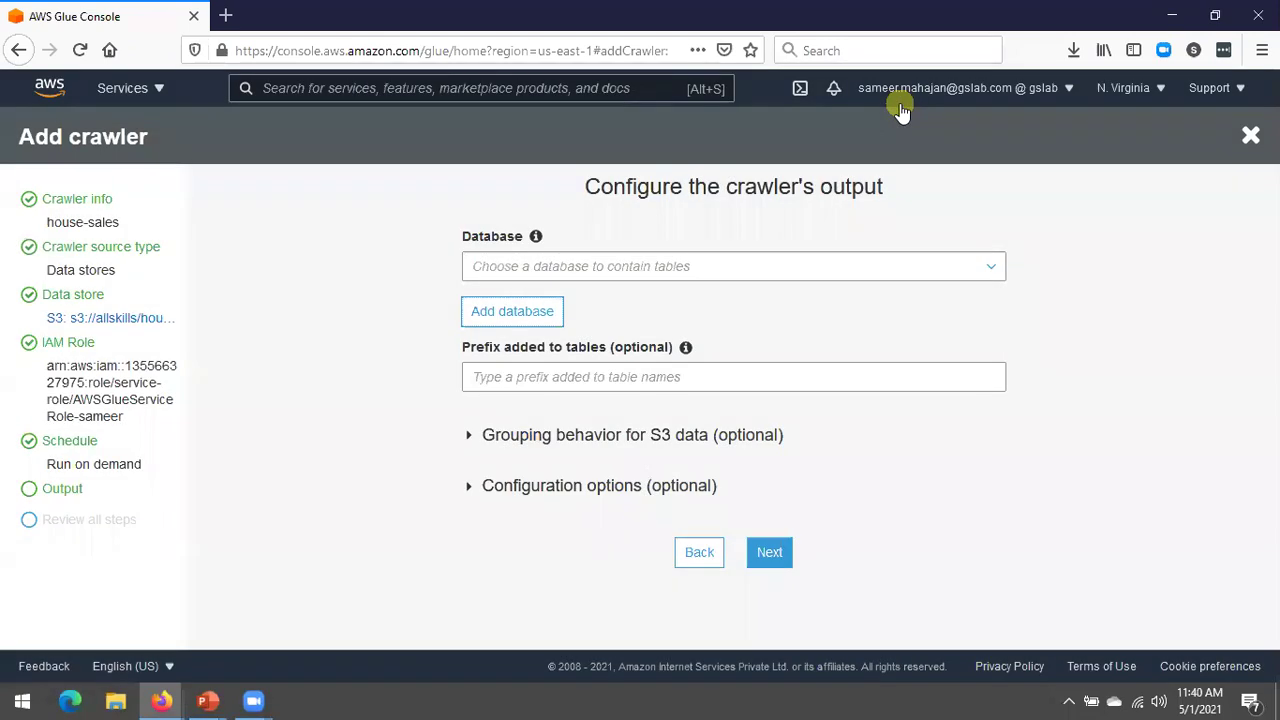
Step: Choose the existing database ending in -test-db as the crawler's output and continue to the review
{"action": "left_click", "coordinate": [992, 274]}
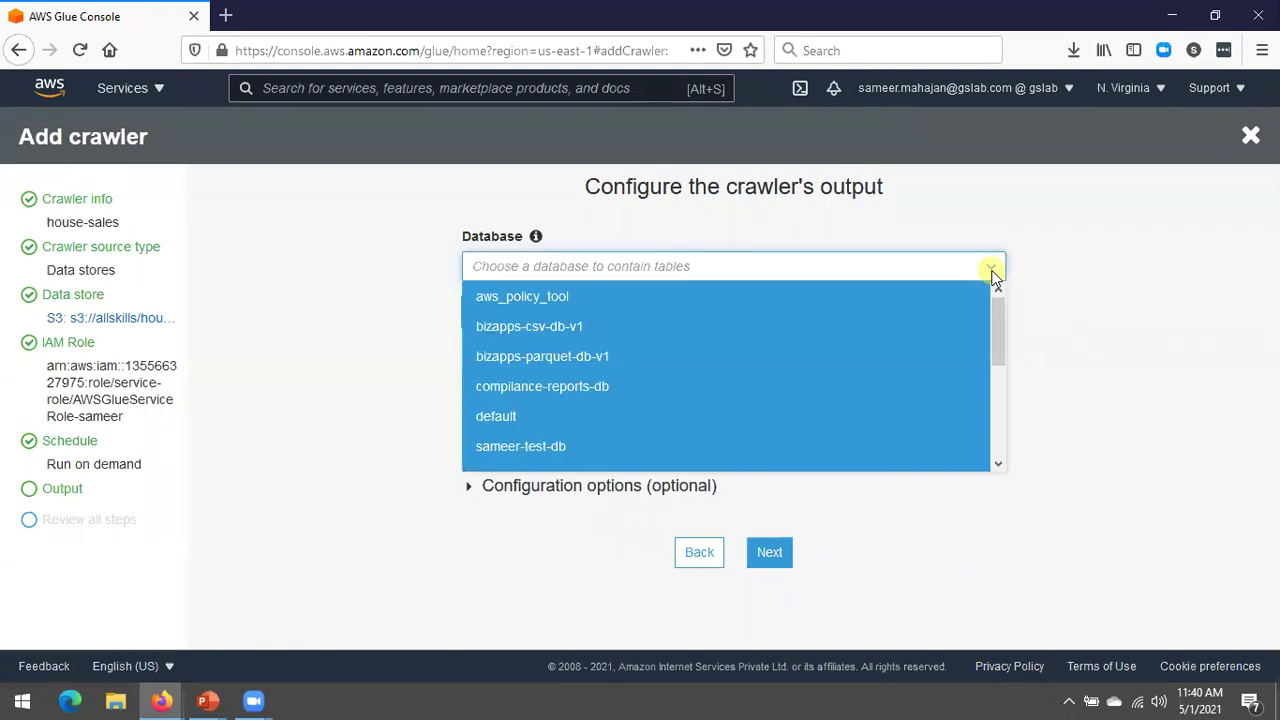
{"action": "left_click", "coordinate": [843, 452]}
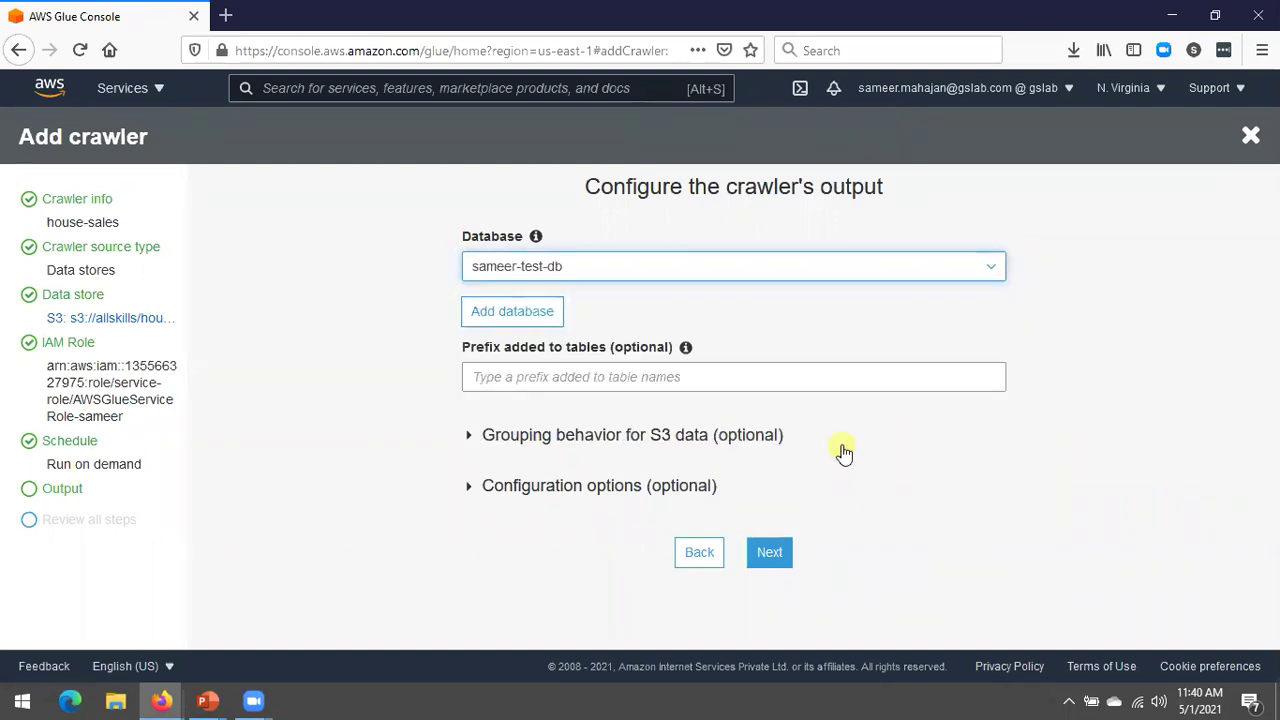
{"action": "left_click", "coordinate": [770, 556]}
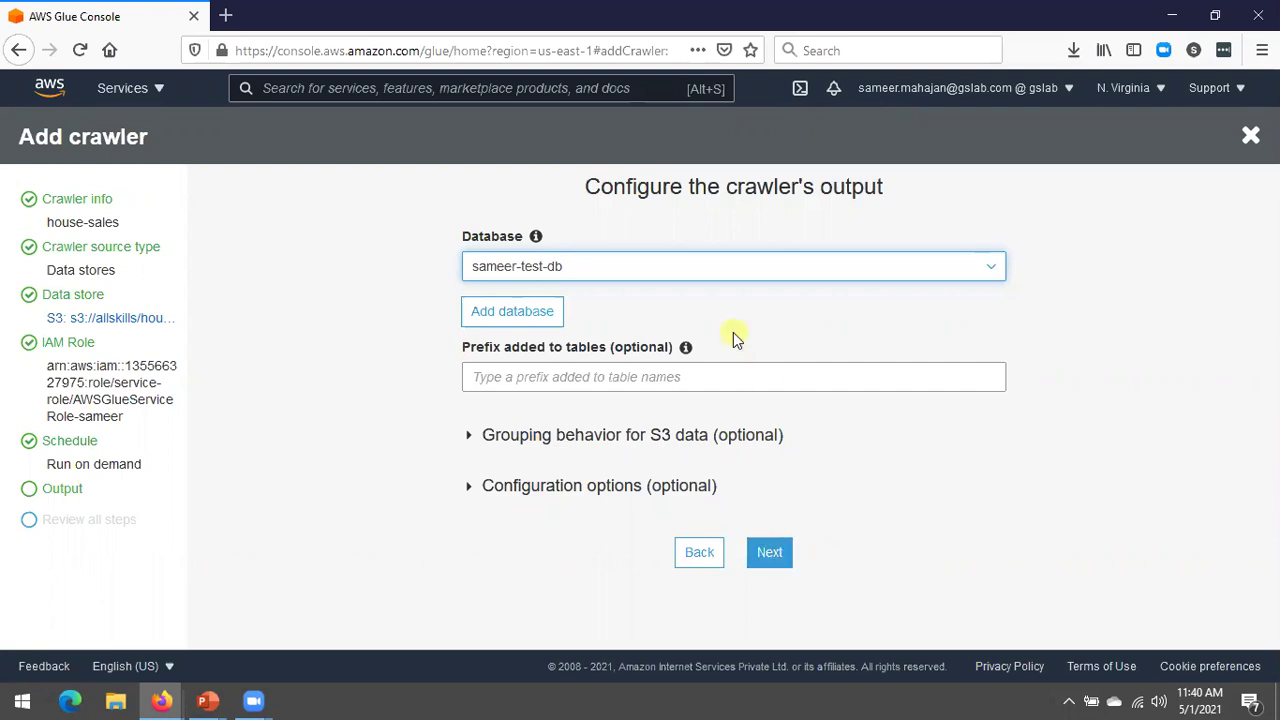
{"action": "left_click", "coordinate": [770, 556]}
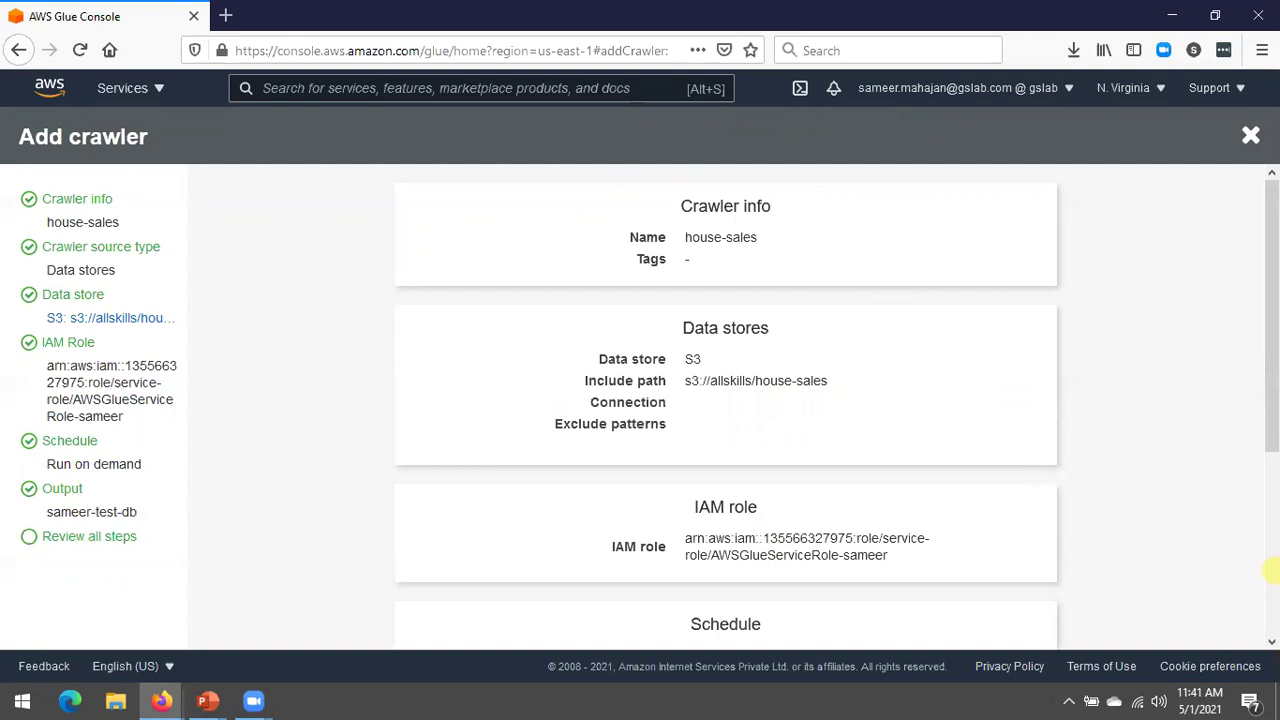
Step: Finish creating the house-sales crawler after reviewing its settings and run it
{"action": "left_click", "coordinate": [1270, 571]}
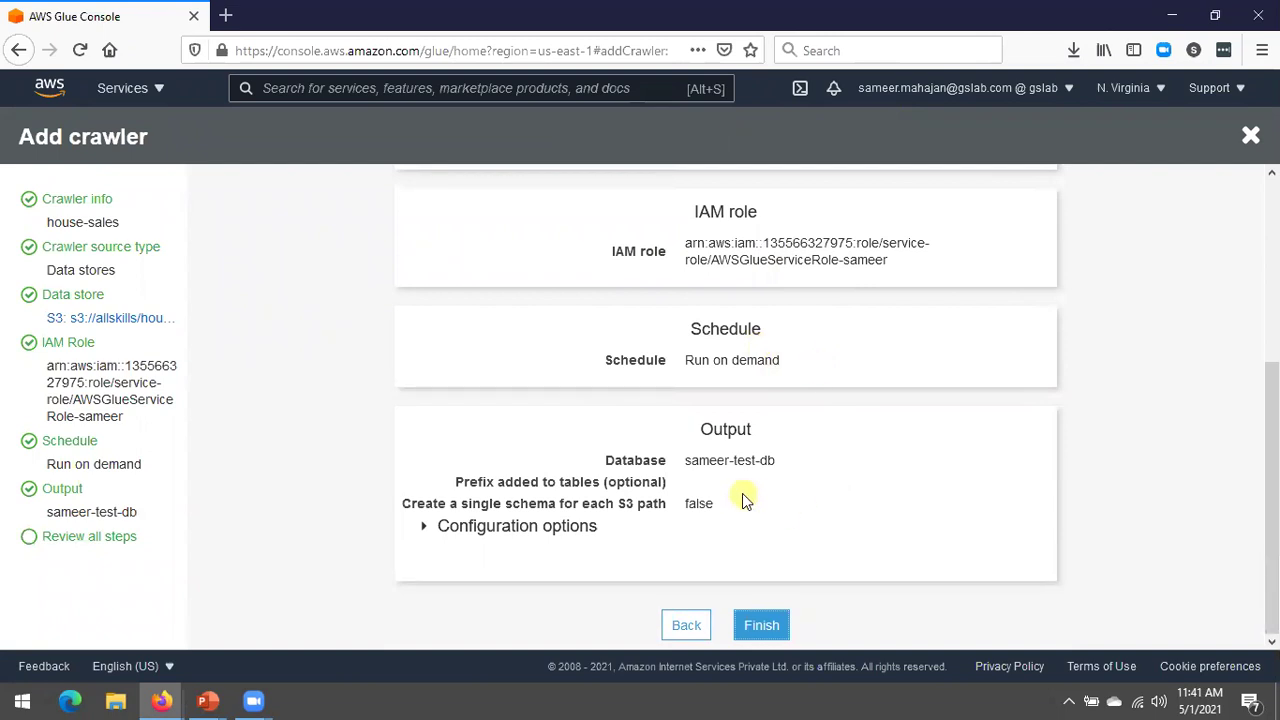
{"action": "left_click", "coordinate": [762, 625]}
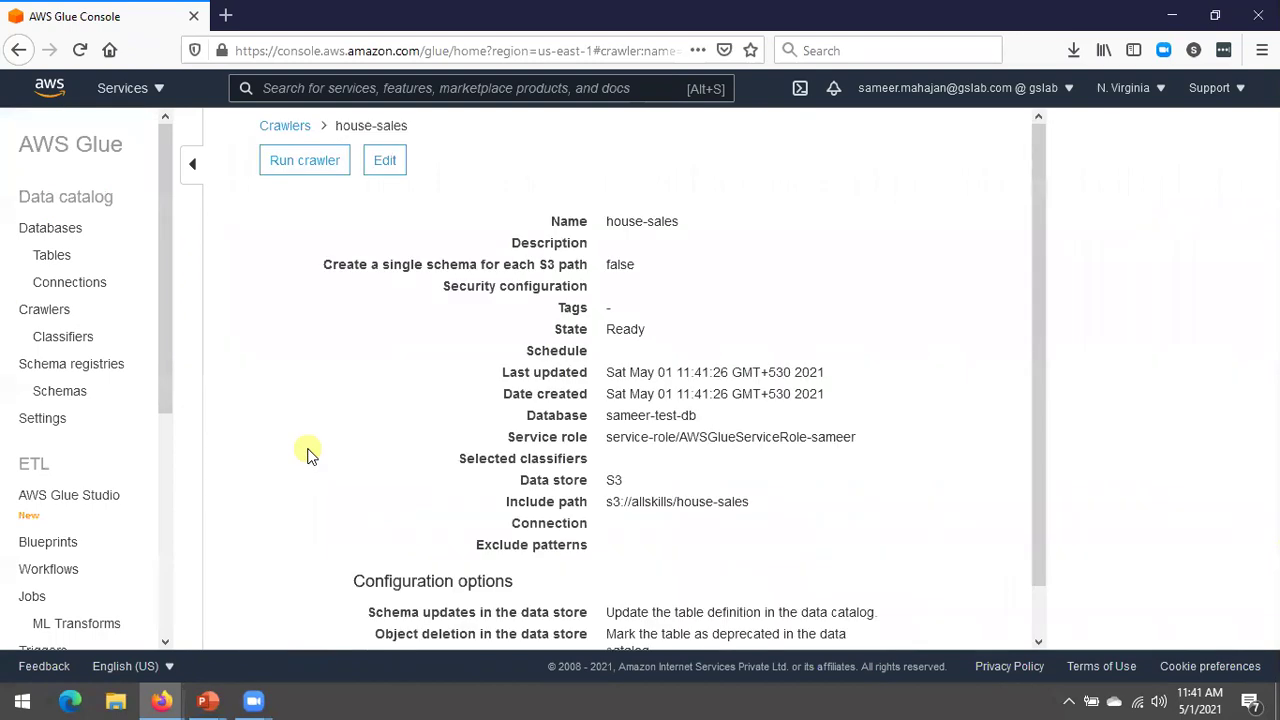
{"action": "left_click", "coordinate": [292, 166]}
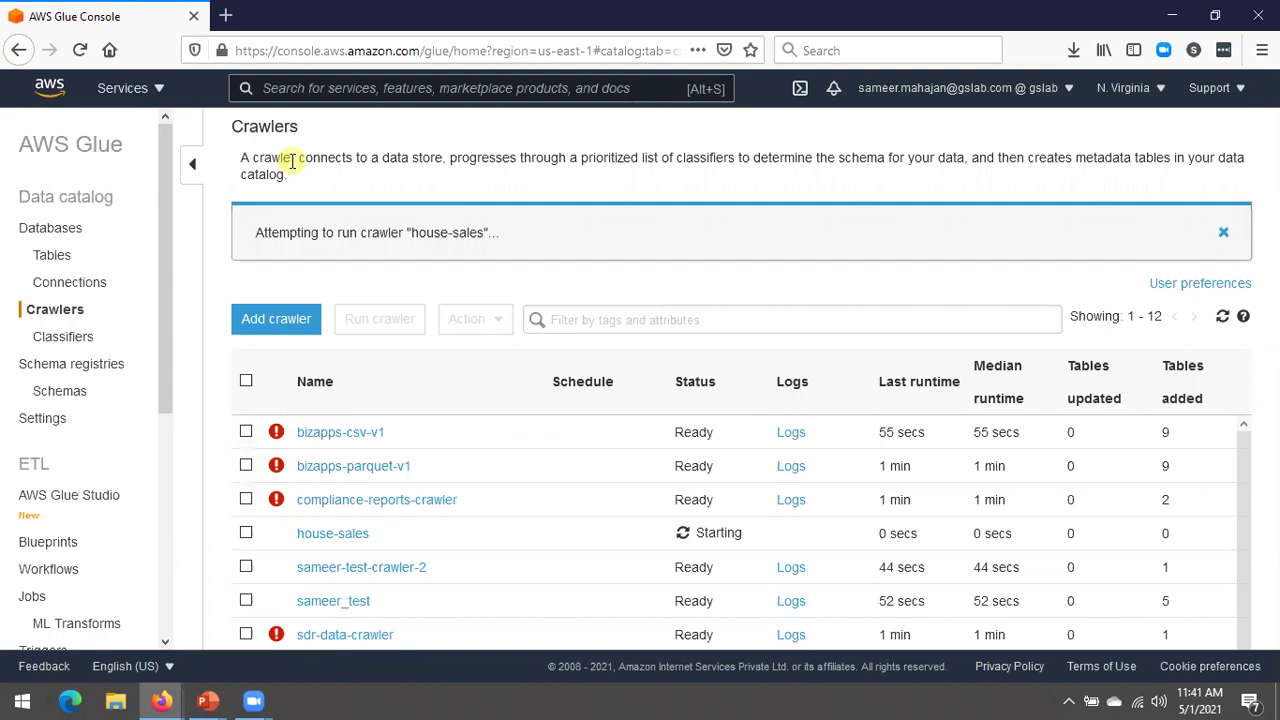
{"action": "key", "text": "alt+Tab"}
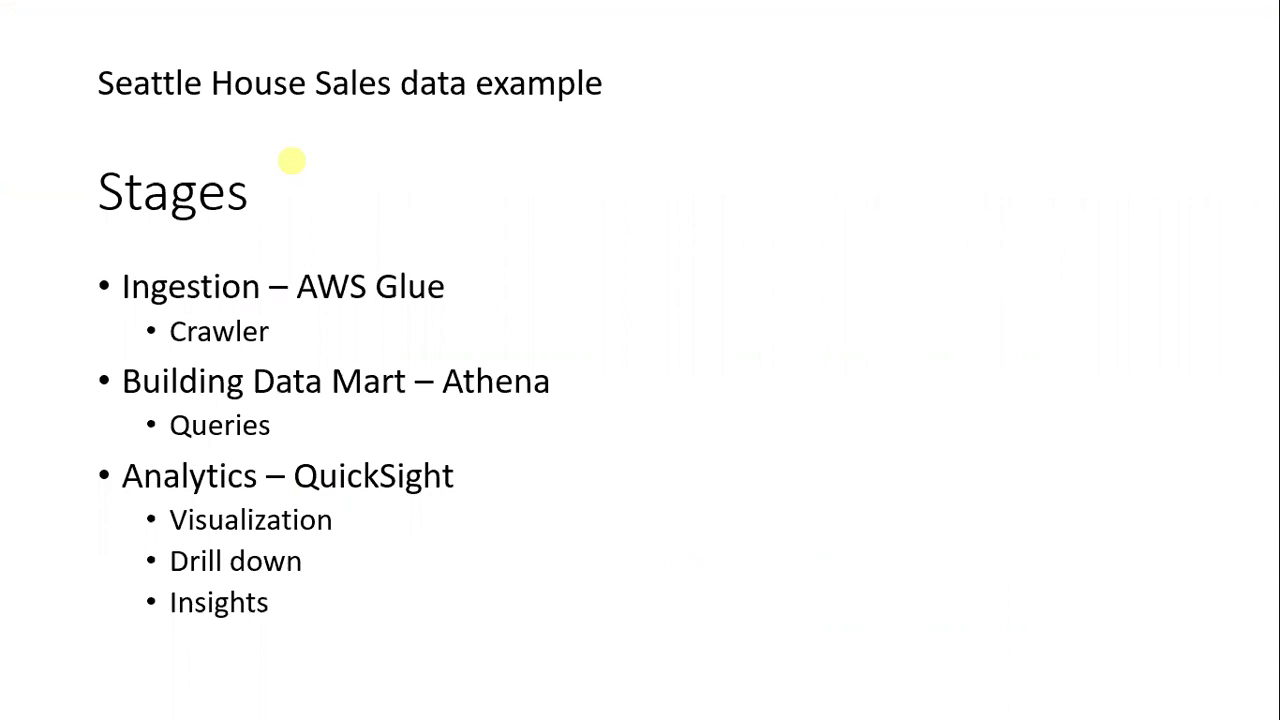
{"action": "key", "text": "alt+Tab"}
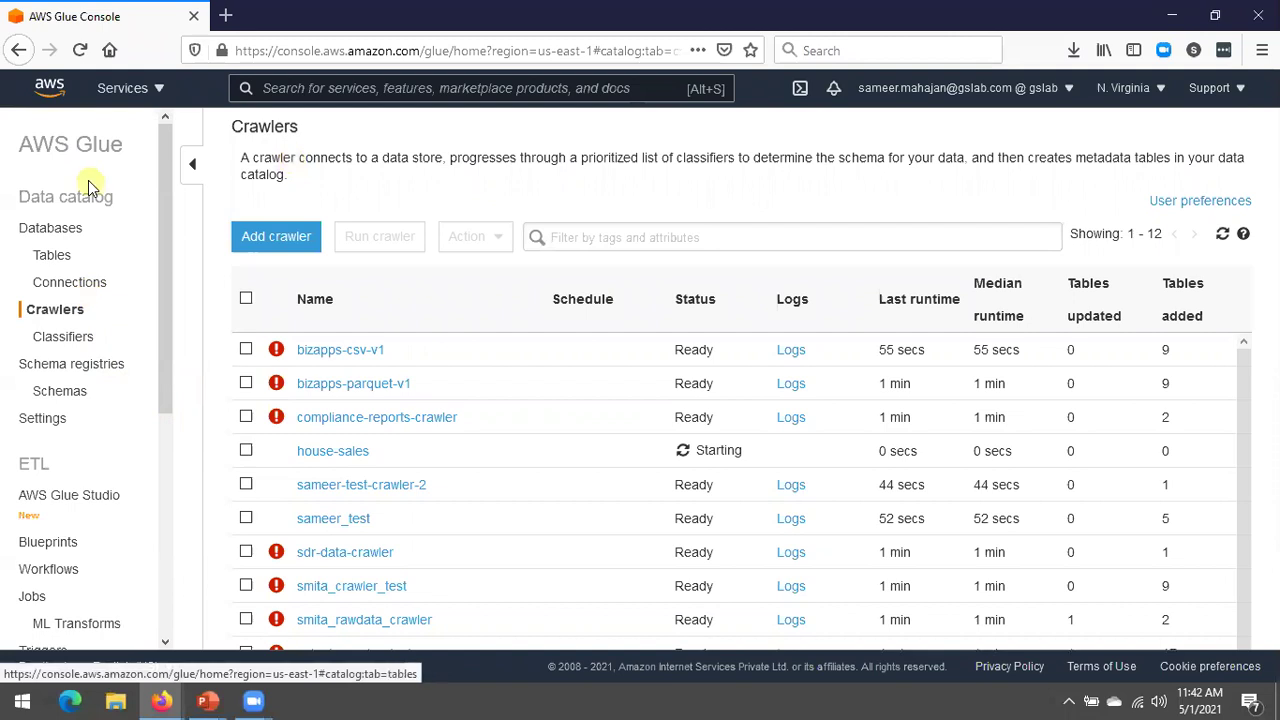
Step: Refresh the crawlers list to check the run status of the house-sales crawler
{"action": "left_click", "coordinate": [1221, 240]}
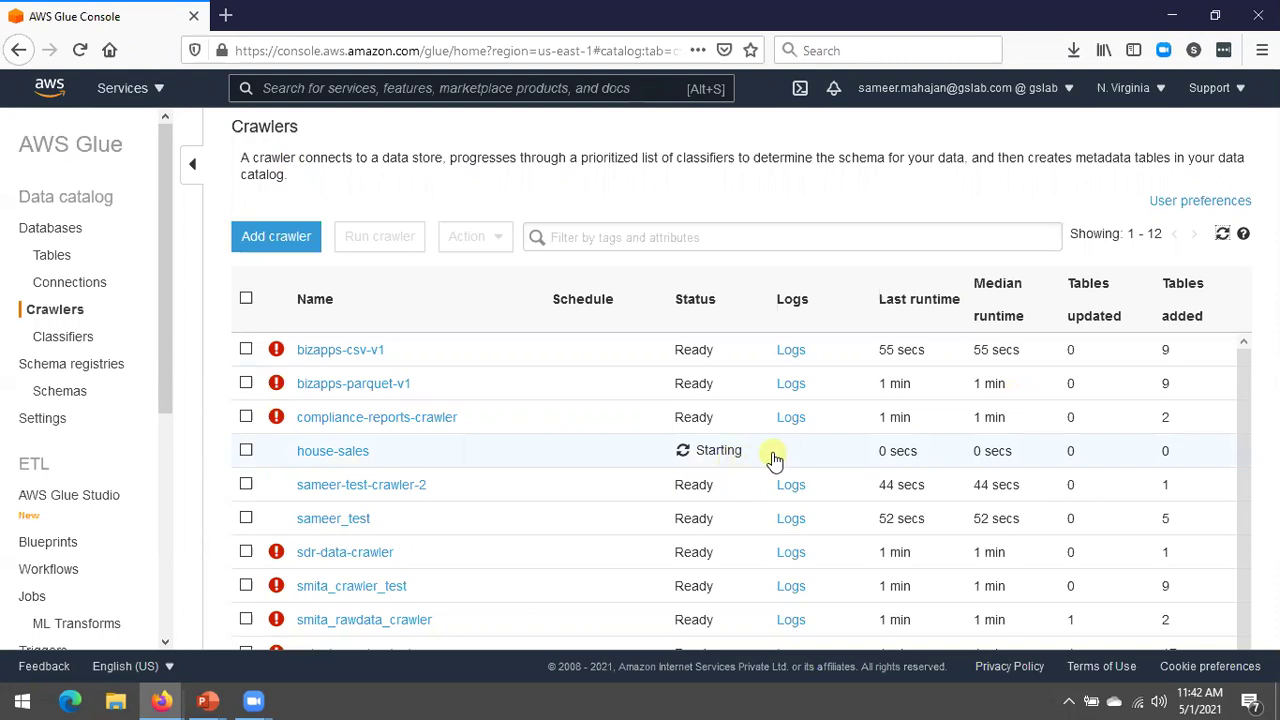
{"action": "left_click", "coordinate": [80, 52]}
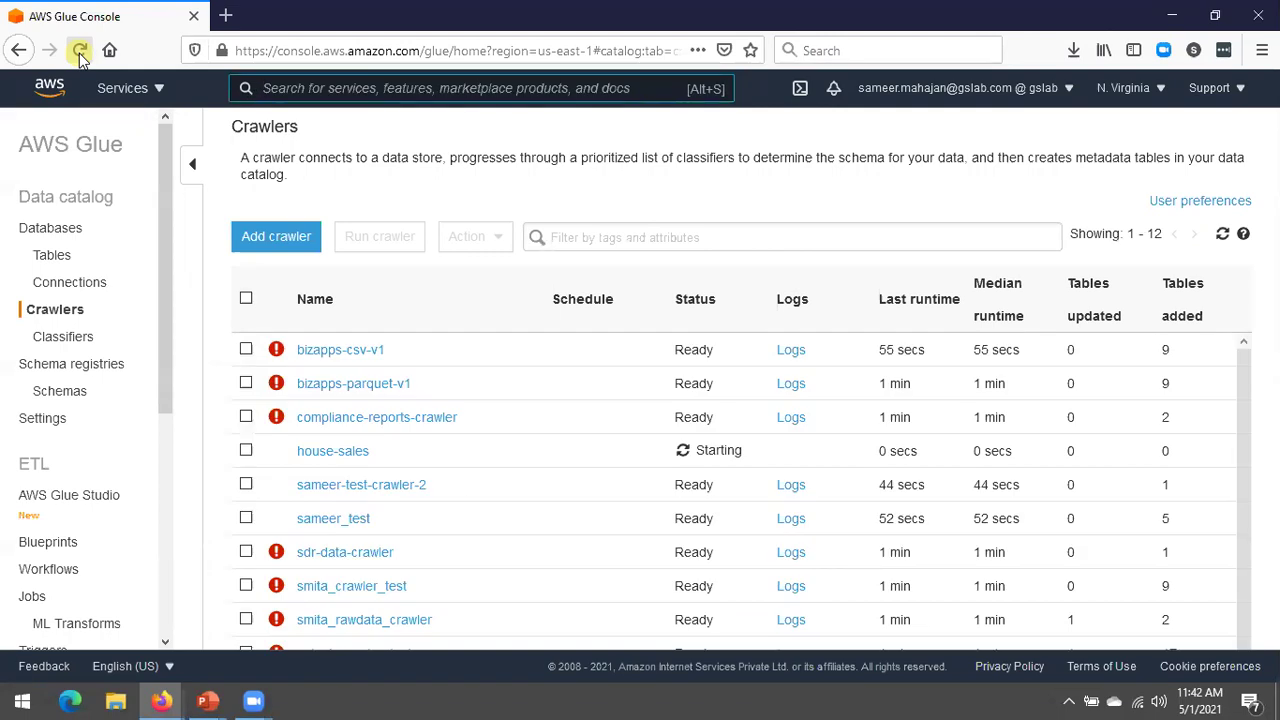
{"action": "left_click", "coordinate": [1221, 236]}
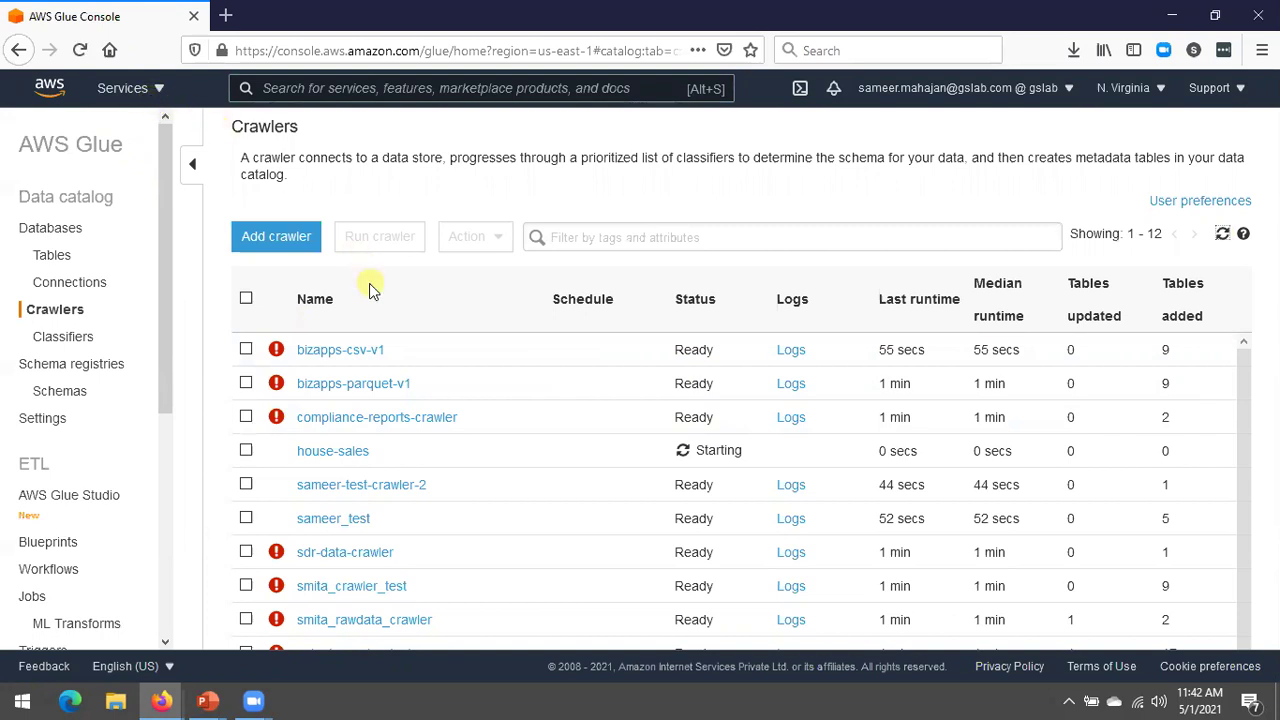
Step: Glance at the Stages slide in PowerPoint, return to the Glue console and reload the page to check the house-sales crawler's status
{"action": "key", "text": "alt+Tab"}
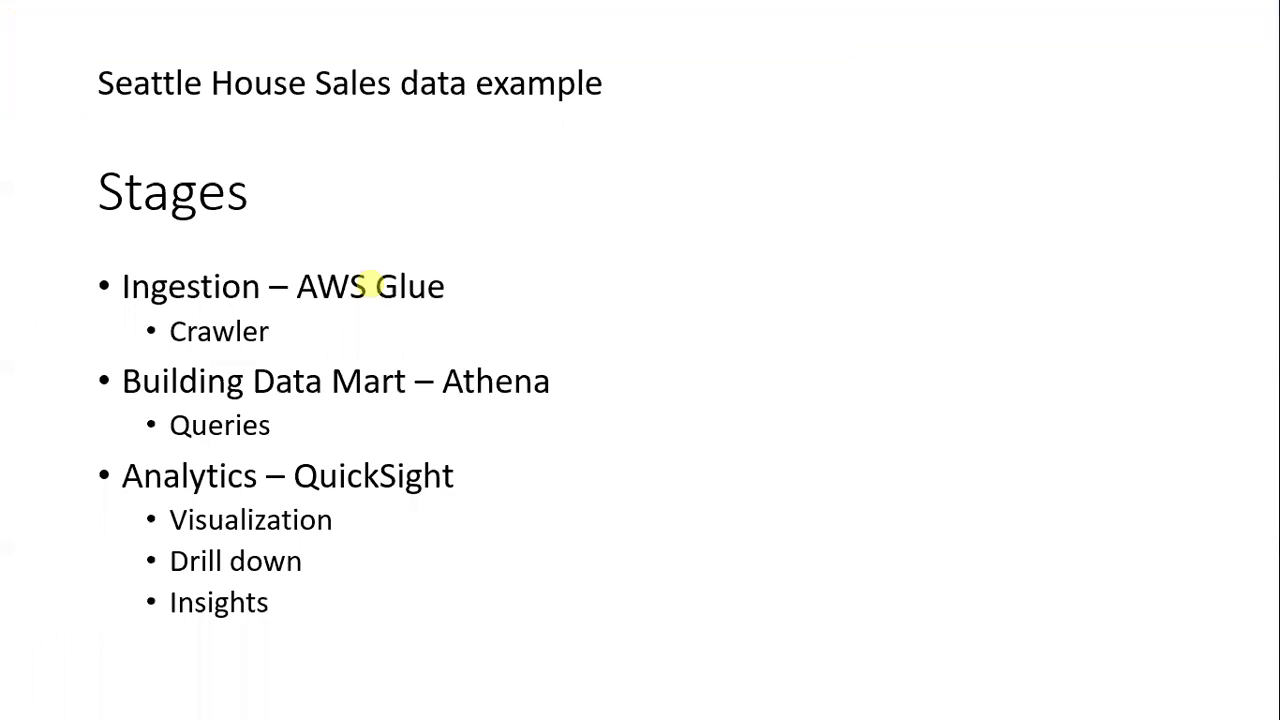
{"action": "key", "text": "alt+Tab"}
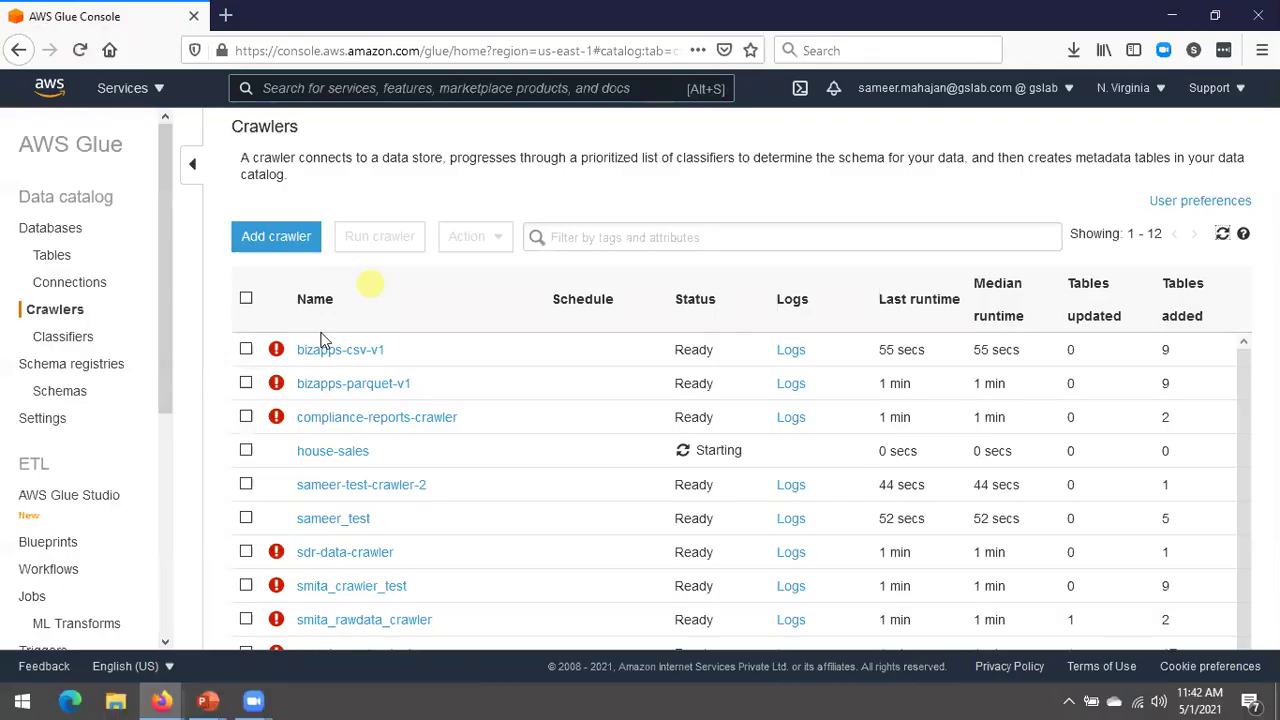
{"action": "left_click", "coordinate": [80, 52]}
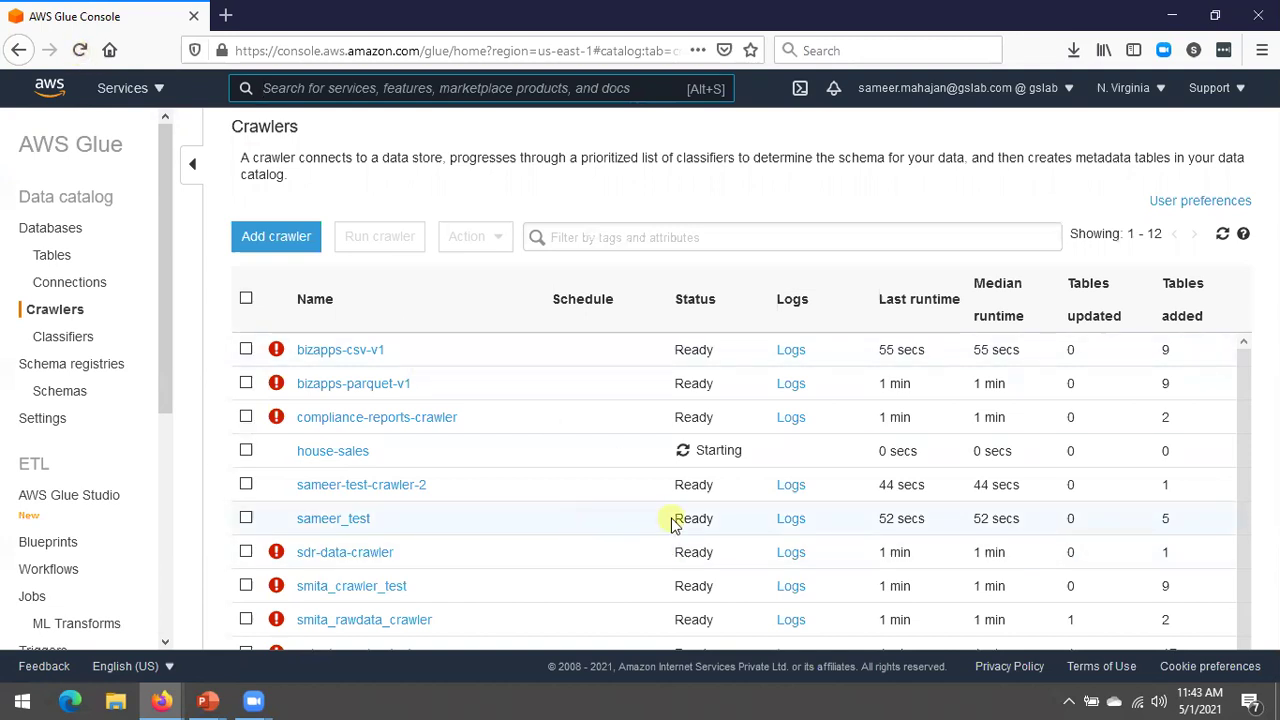
Step: Read the expanded log events of the existing crawler ending in test-crawler-2, close the log and reload the crawlers page
{"action": "left_click", "coordinate": [791, 485]}
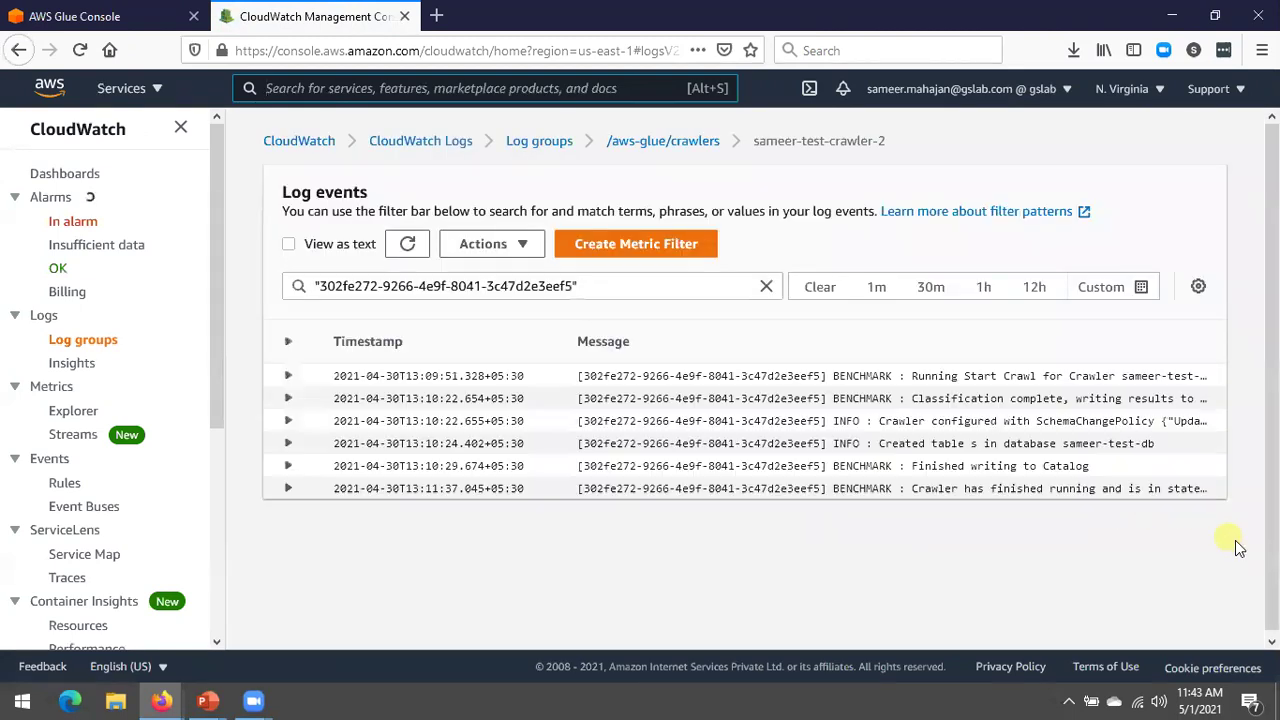
{"action": "key", "text": "alt+s"}
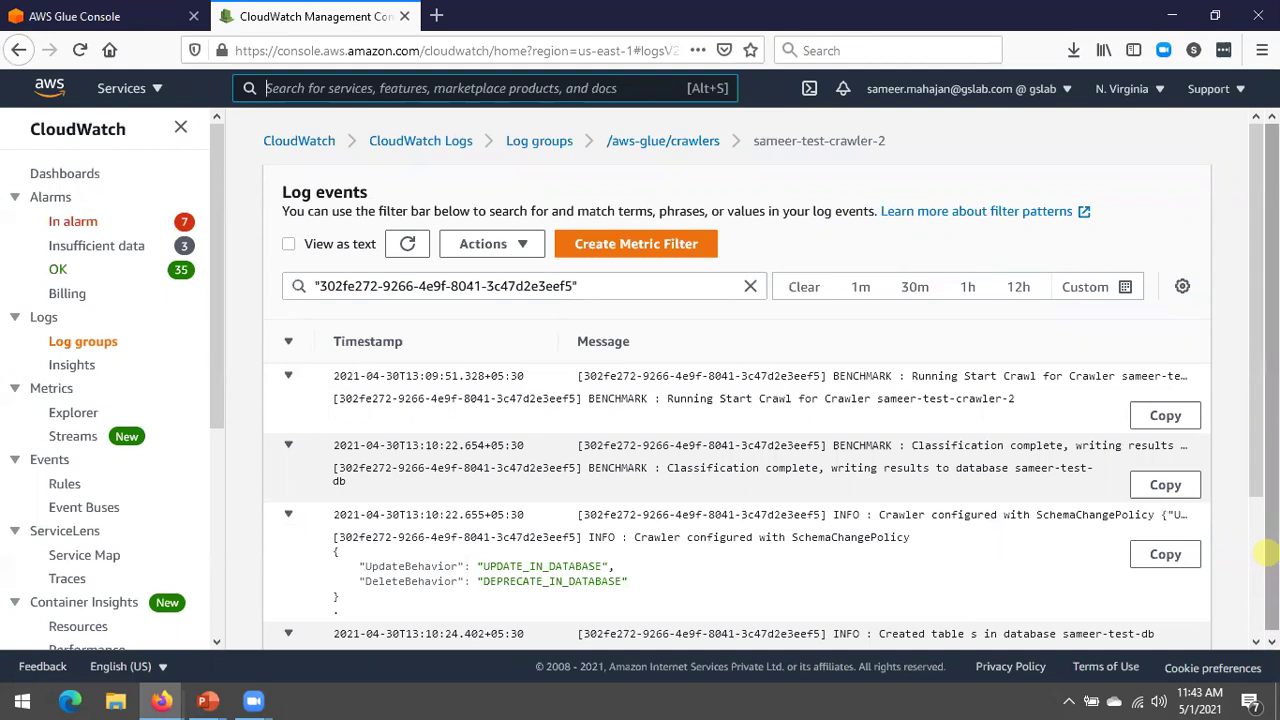
{"action": "scroll", "coordinate": [1257, 543], "scroll_direction": "down", "scroll_amount": 3}
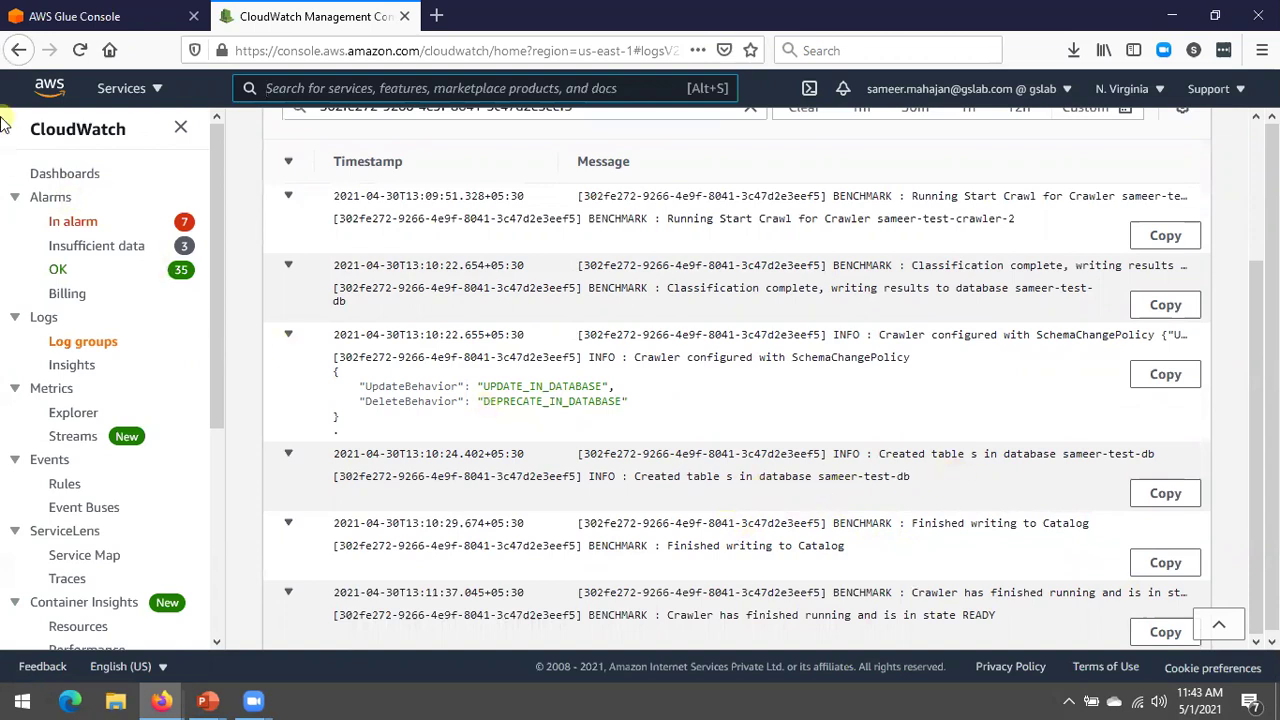
{"action": "left_click", "coordinate": [17, 51]}
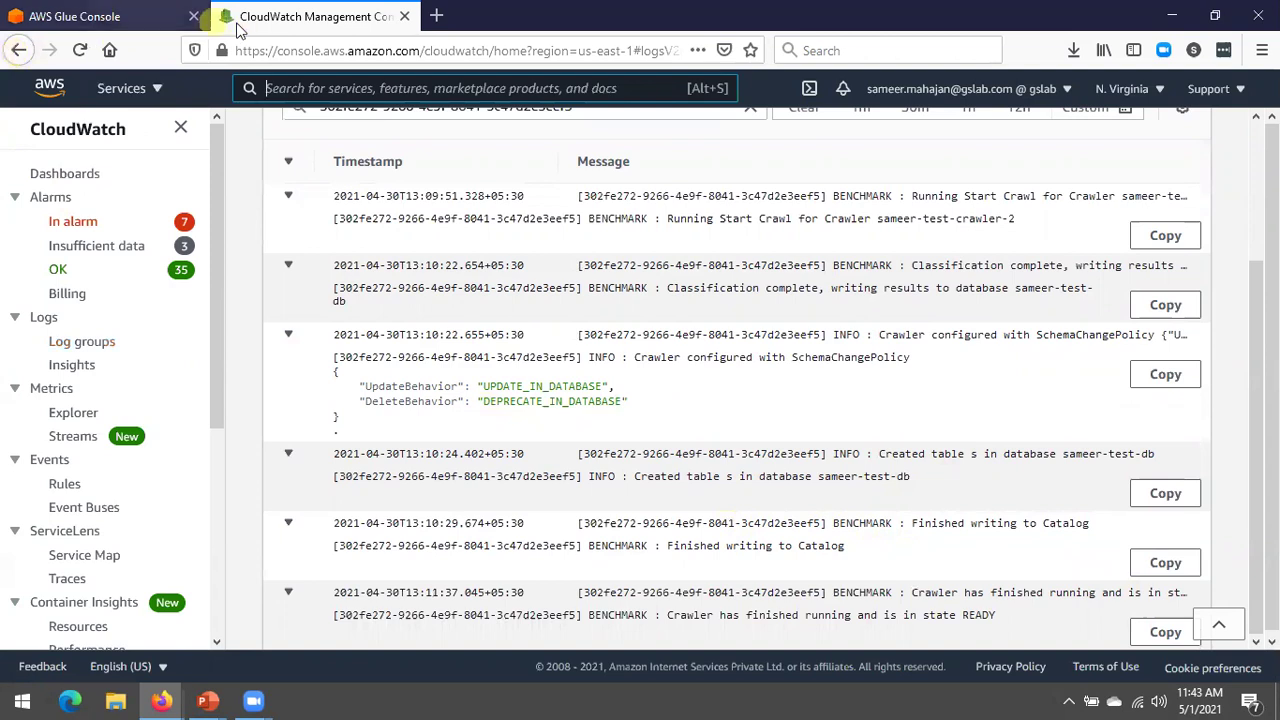
{"action": "left_click", "coordinate": [405, 17]}
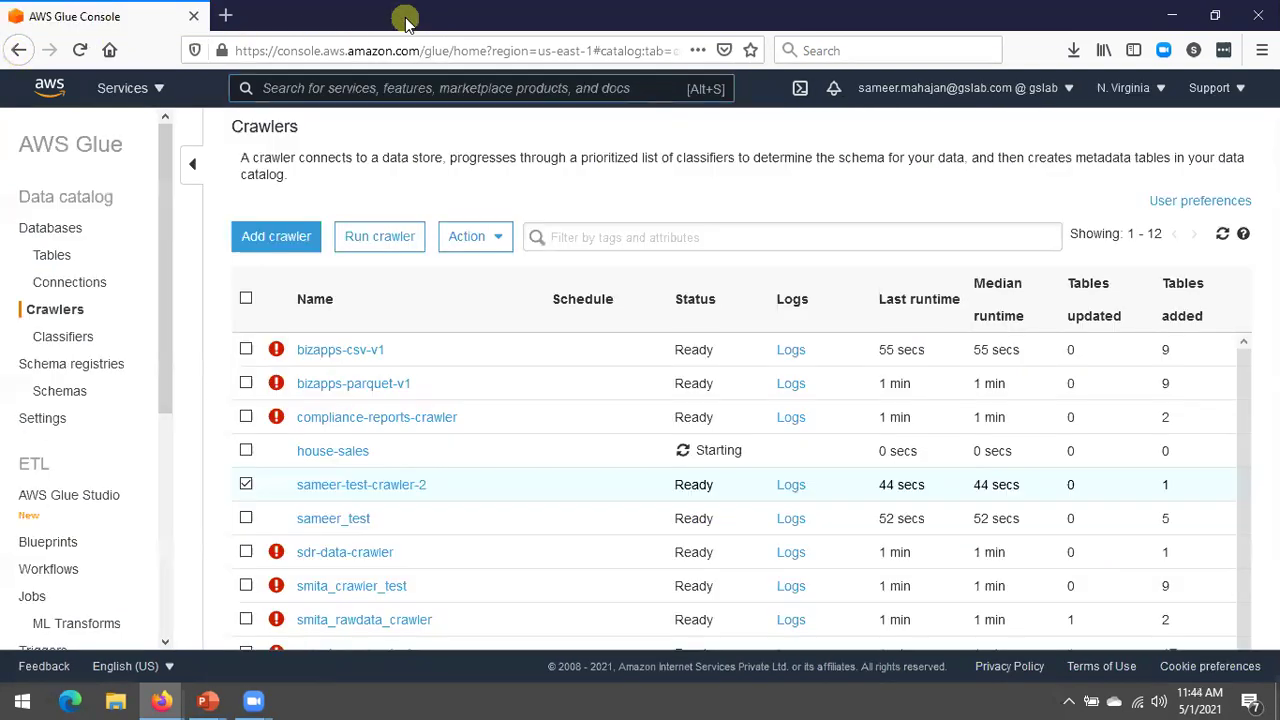
{"action": "left_click", "coordinate": [80, 51]}
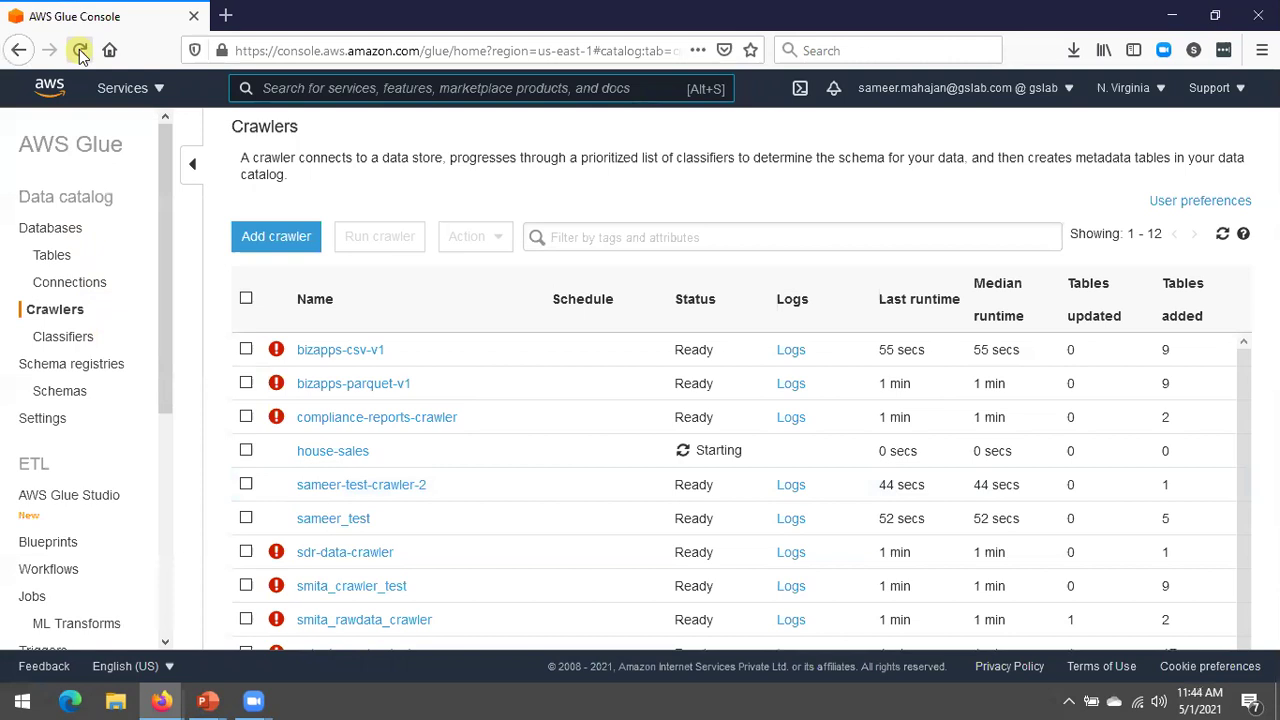
Step: Open the Athena query editor and examine the columns of table s in the database ending in -test-db
{"action": "left_click", "coordinate": [140, 97]}
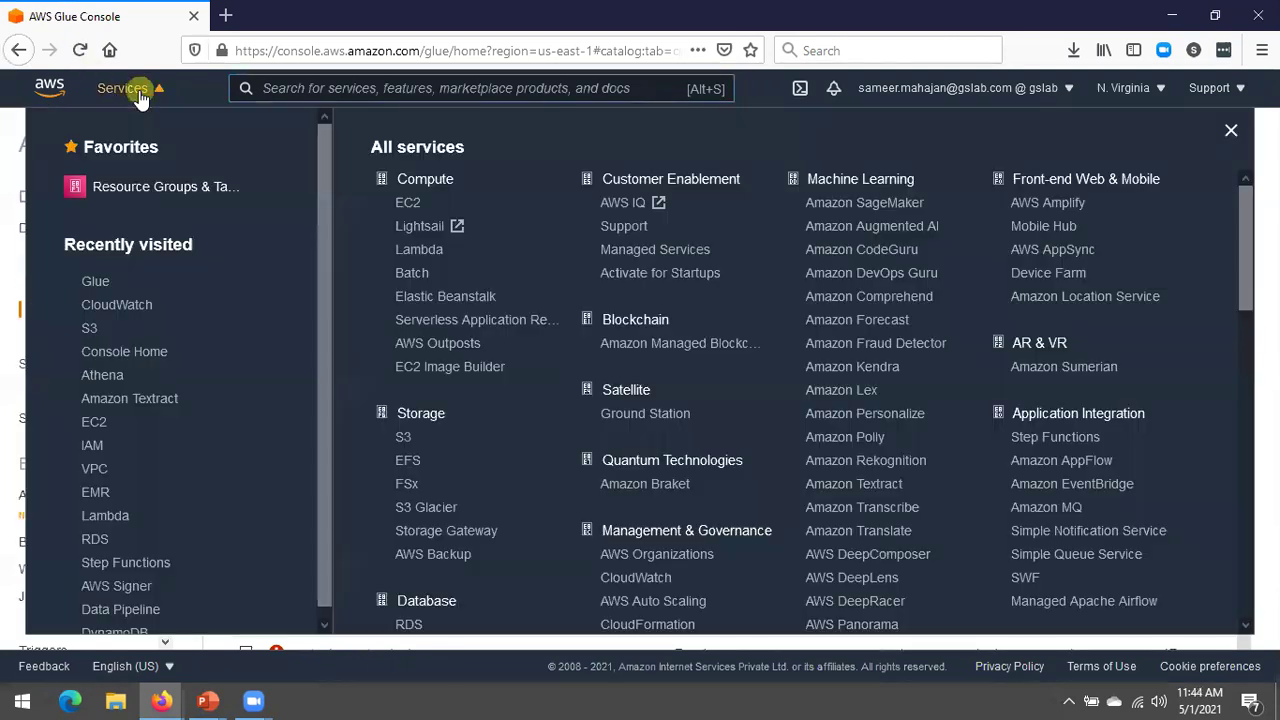
{"action": "left_click", "coordinate": [102, 375]}
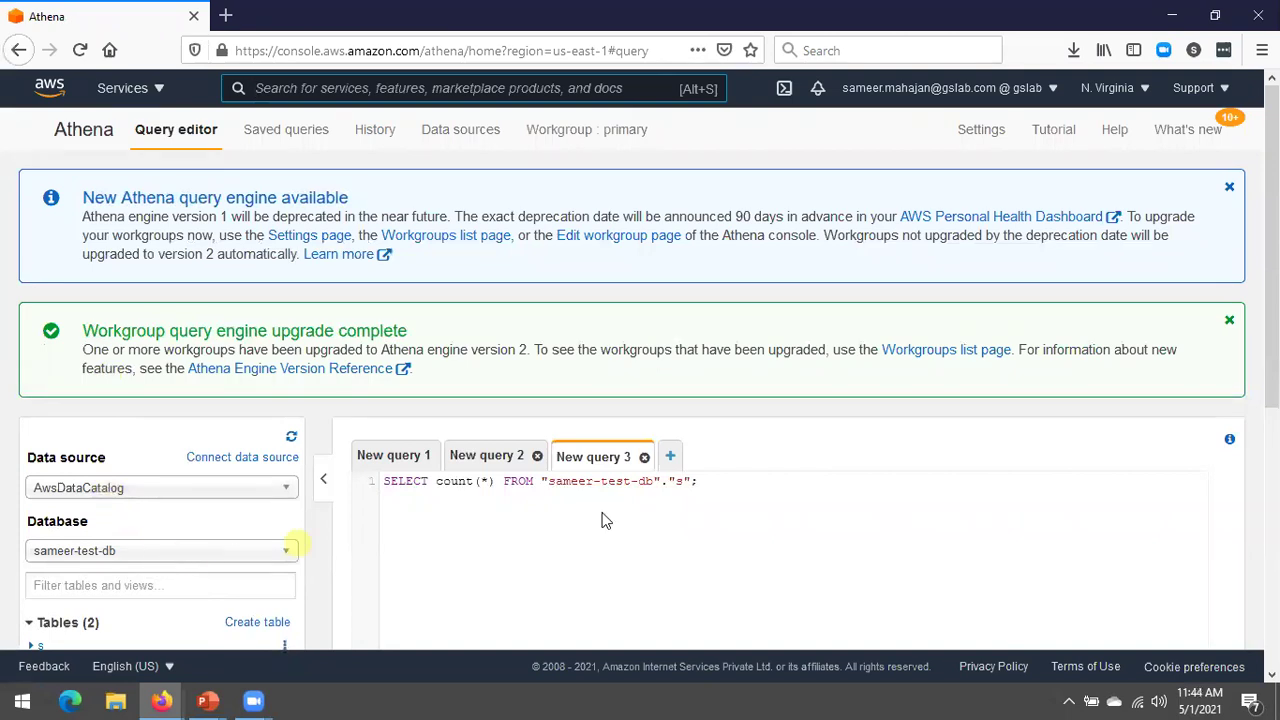
{"action": "left_click_drag", "start_coordinate": [1270, 392], "coordinate": [1272, 451]}
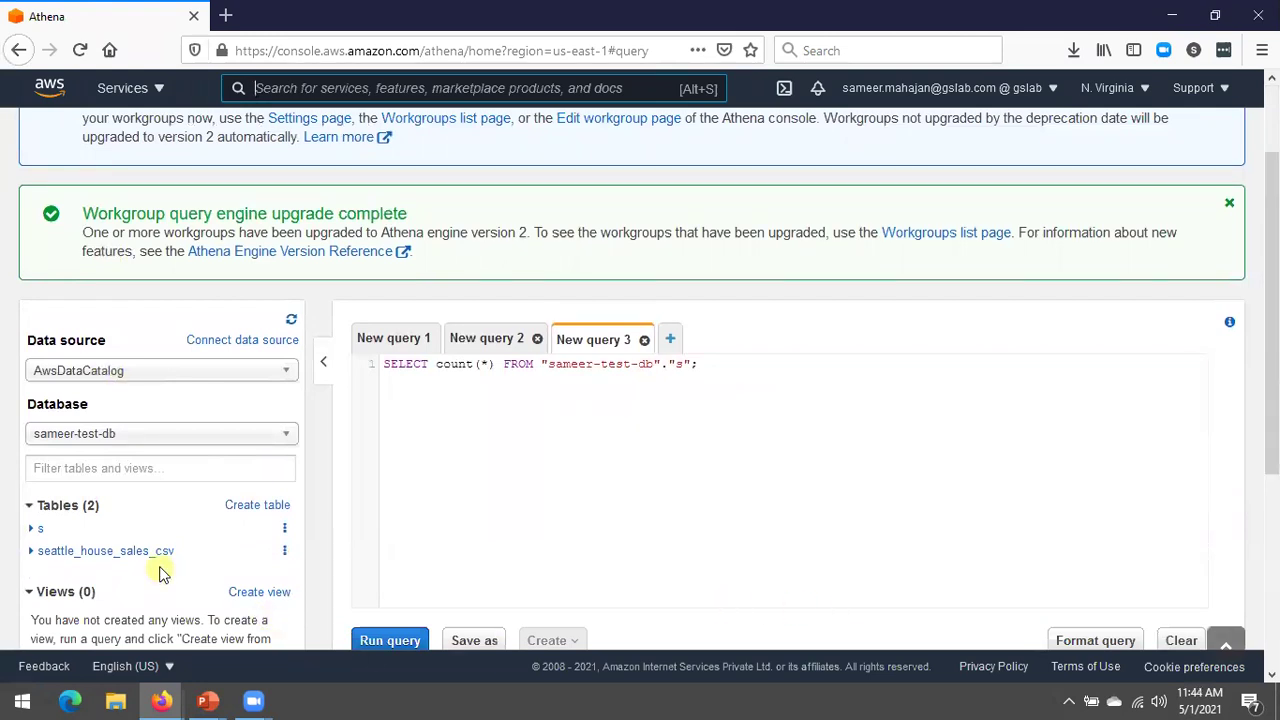
{"action": "left_click", "coordinate": [33, 531]}
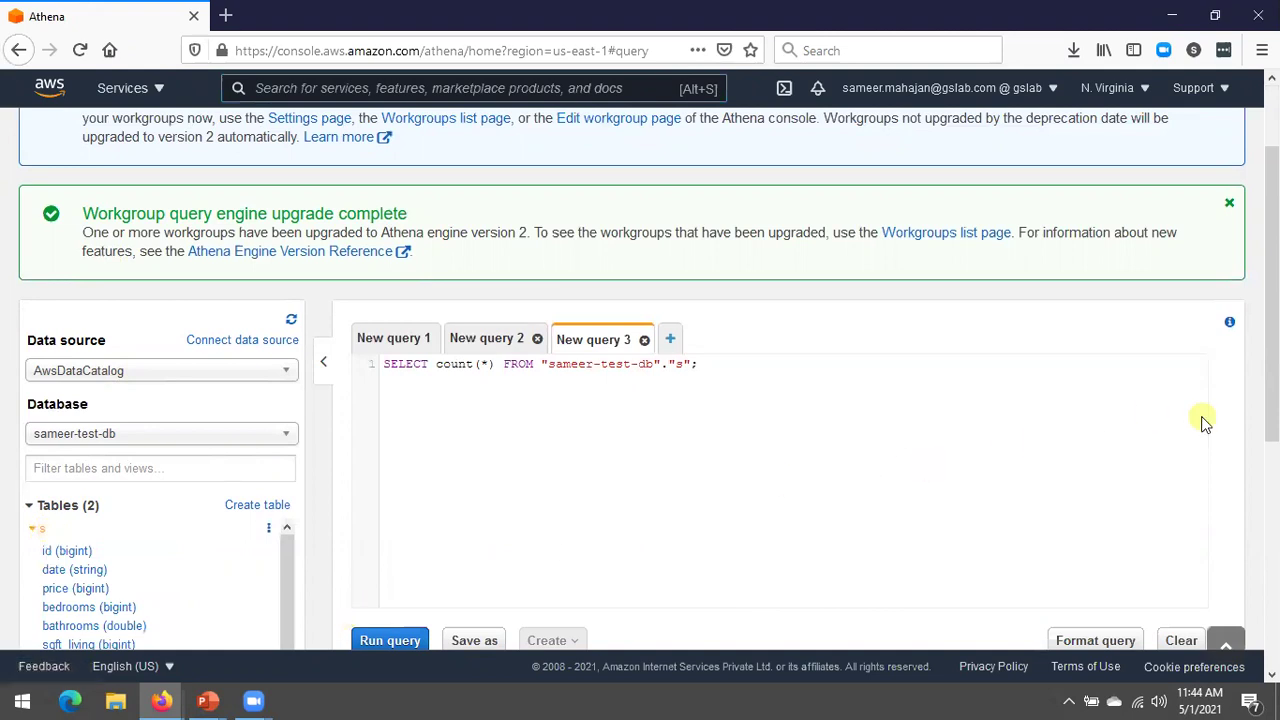
{"action": "left_click_drag", "start_coordinate": [1270, 403], "coordinate": [1270, 515]}
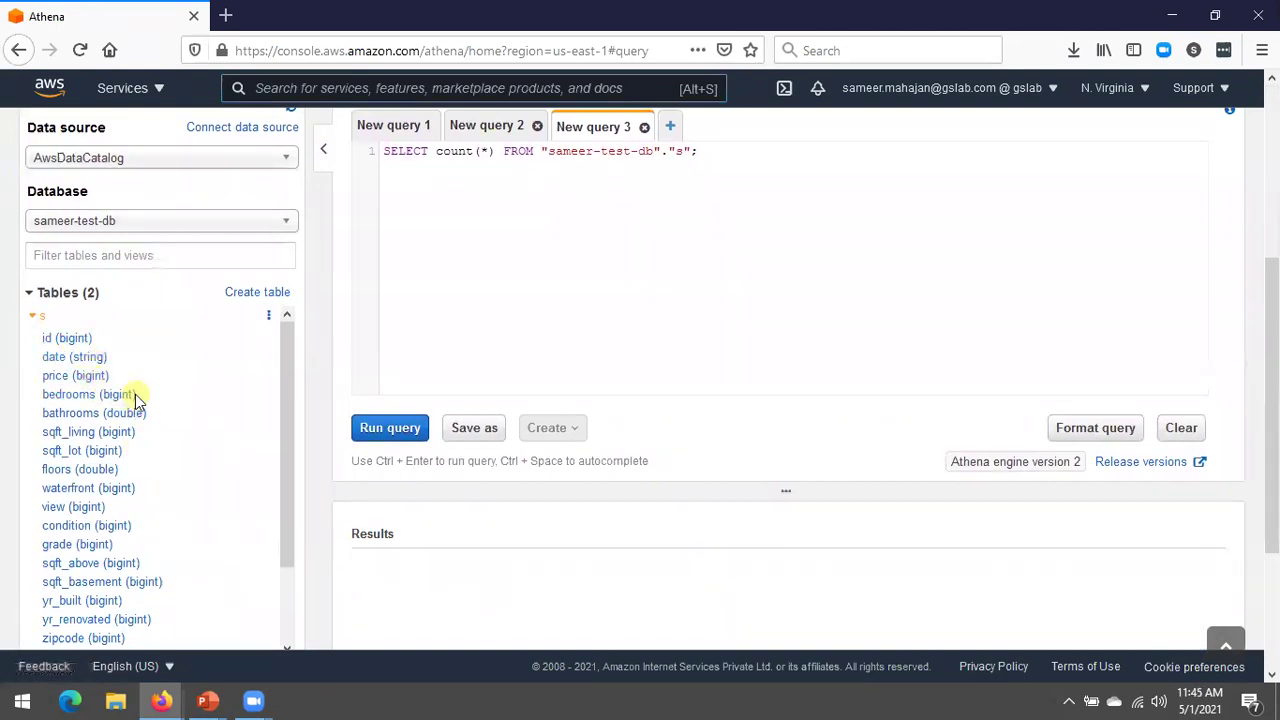
Step: Preview table s in Athena and look through its first 10 rows
{"action": "left_click", "coordinate": [267, 320]}
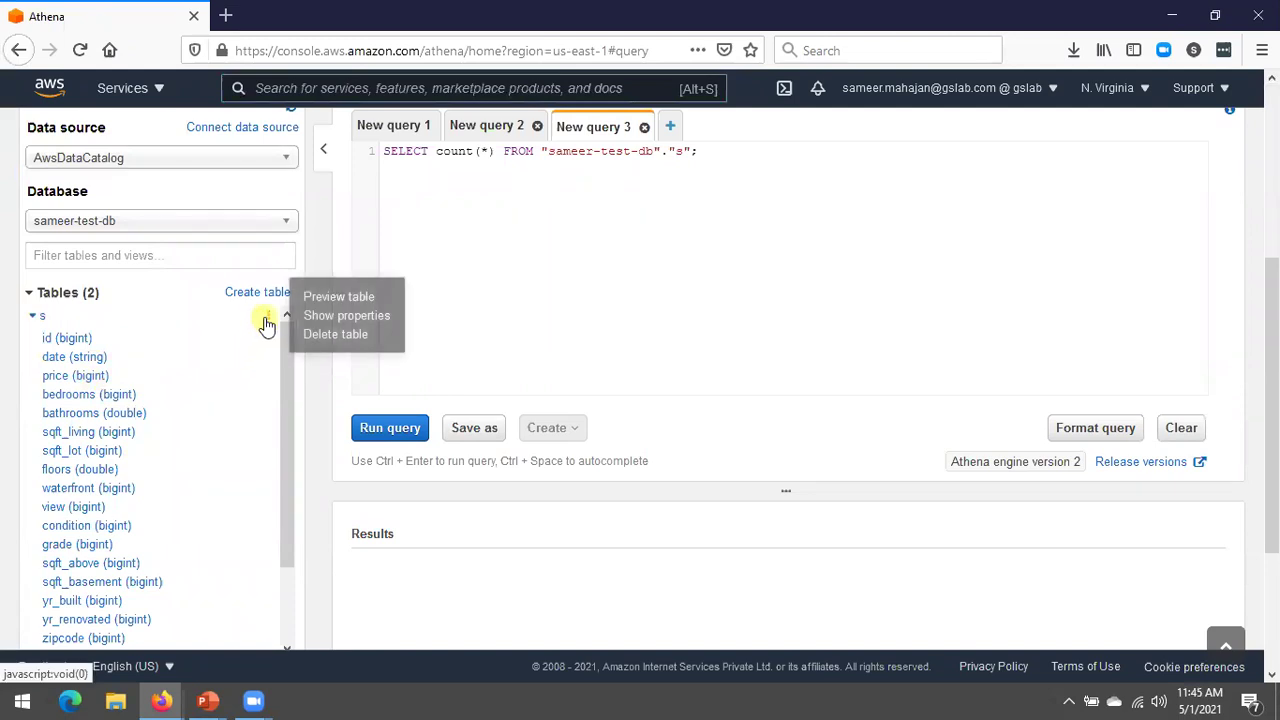
{"action": "left_click", "coordinate": [323, 300]}
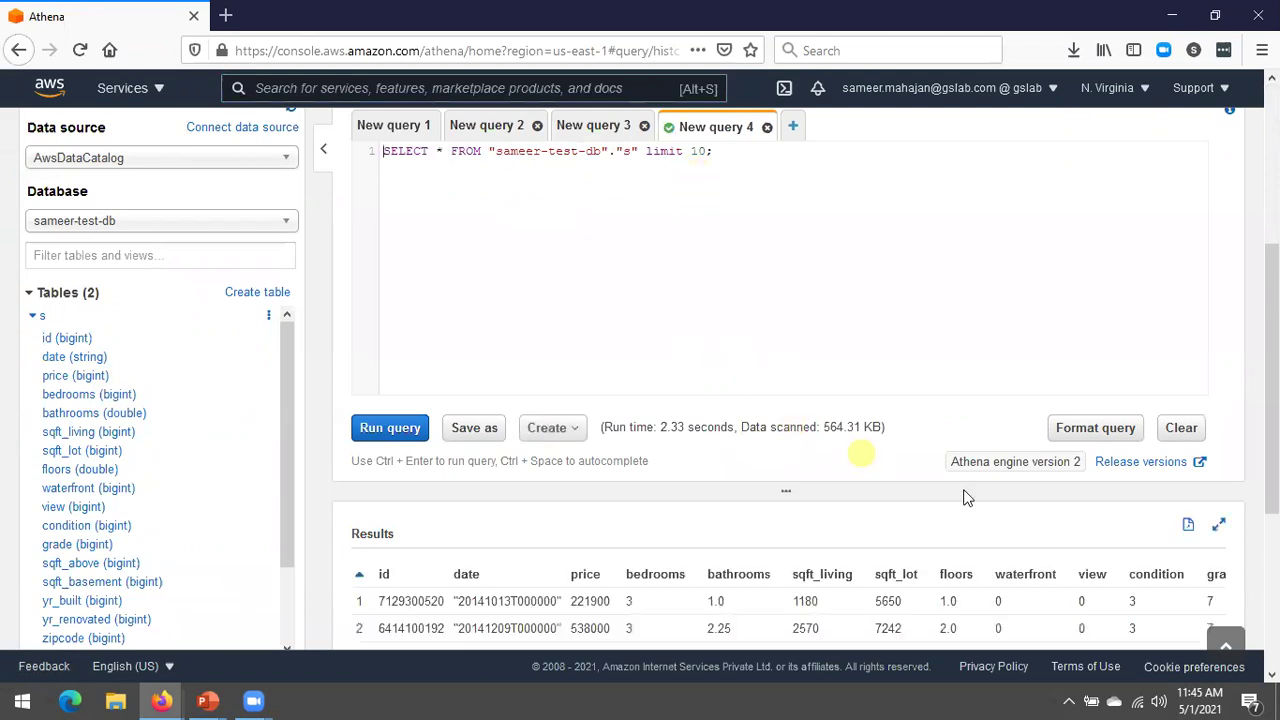
{"action": "left_click_drag", "start_coordinate": [1270, 490], "coordinate": [1272, 601]}
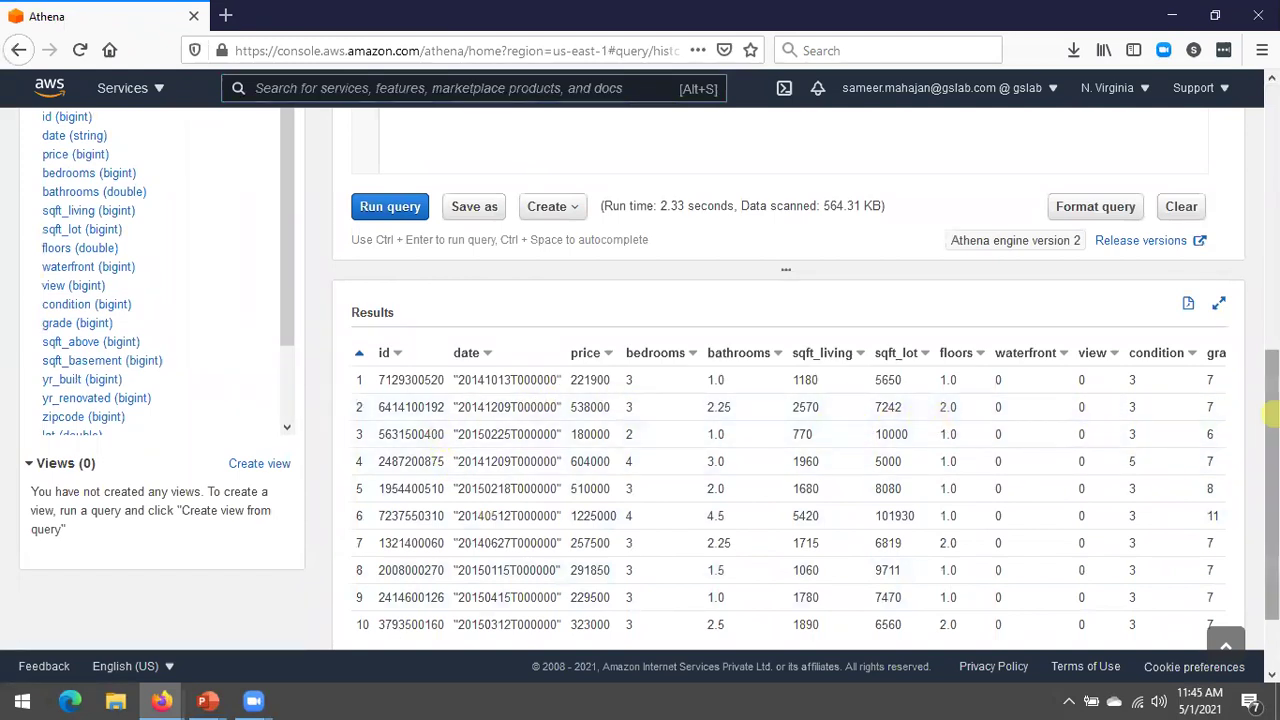
{"action": "left_click_drag", "start_coordinate": [1270, 412], "coordinate": [1262, 252]}
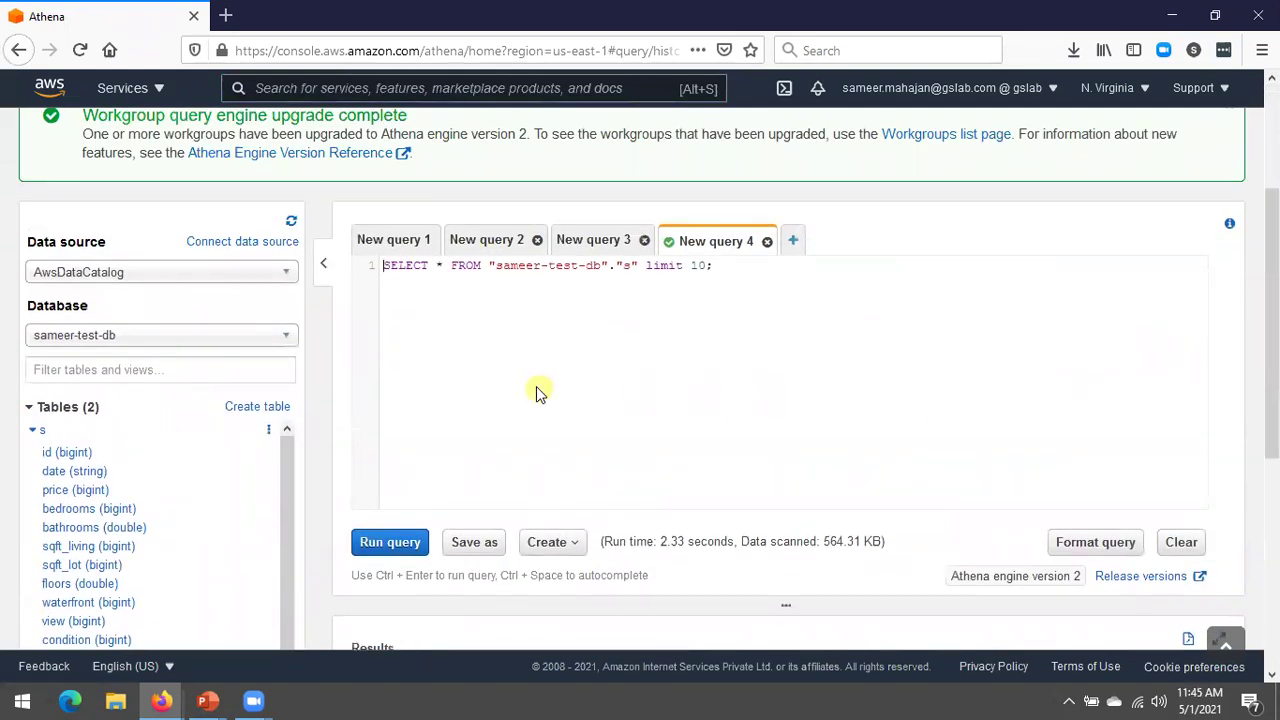
Step: Glance at the Stages slide in PowerPoint, return to the AWS console, search services for "quick" and open QuickSight
{"action": "key", "text": "alt+Tab"}
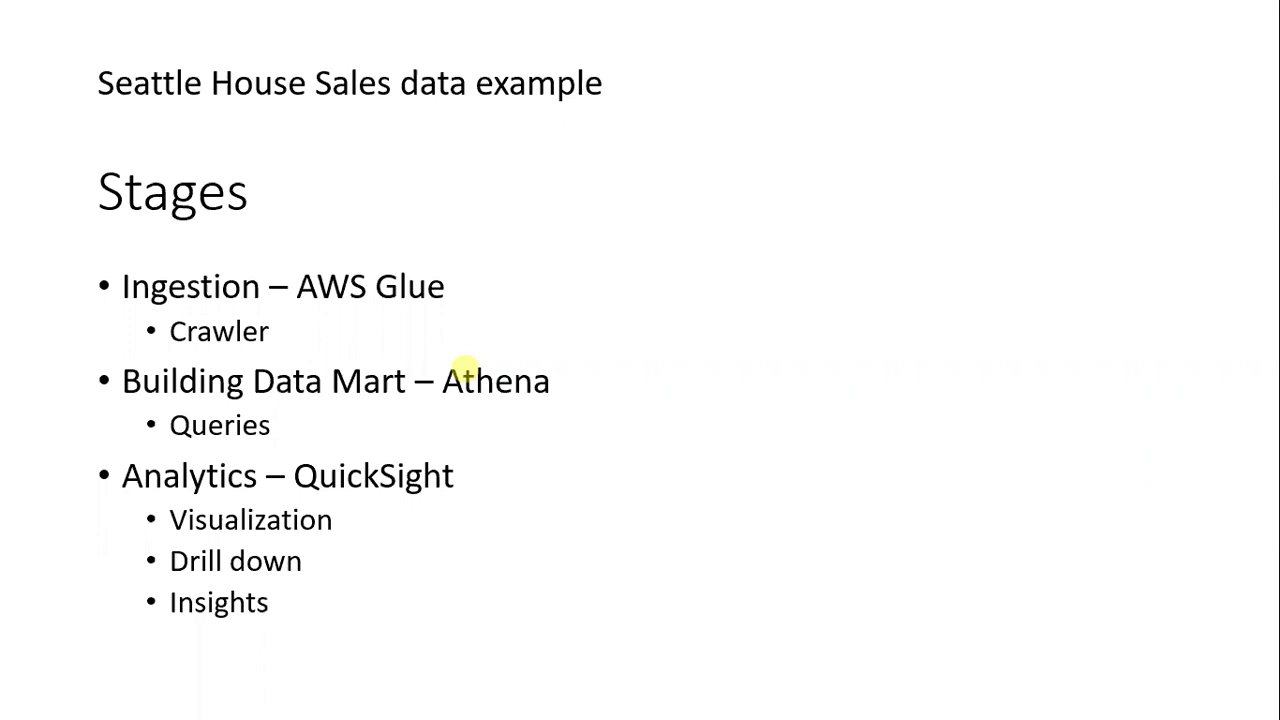
{"action": "key", "text": "alt+Tab"}
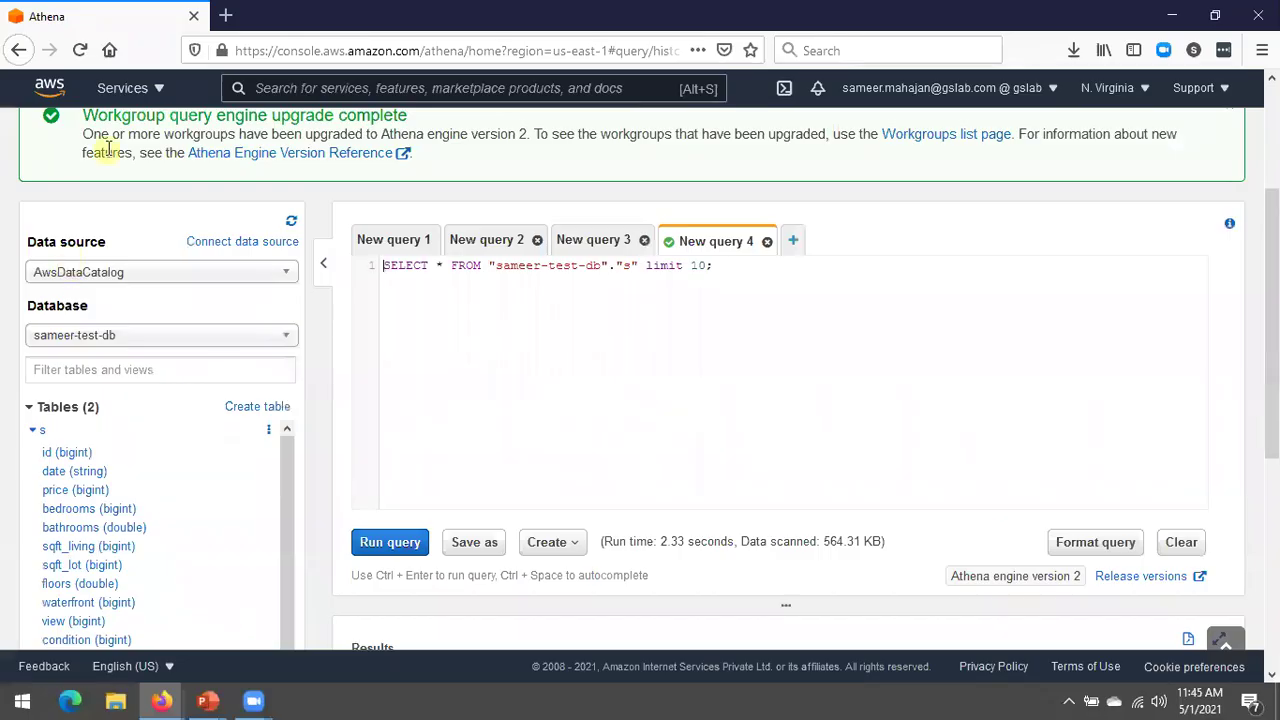
{"action": "left_click", "coordinate": [159, 90]}
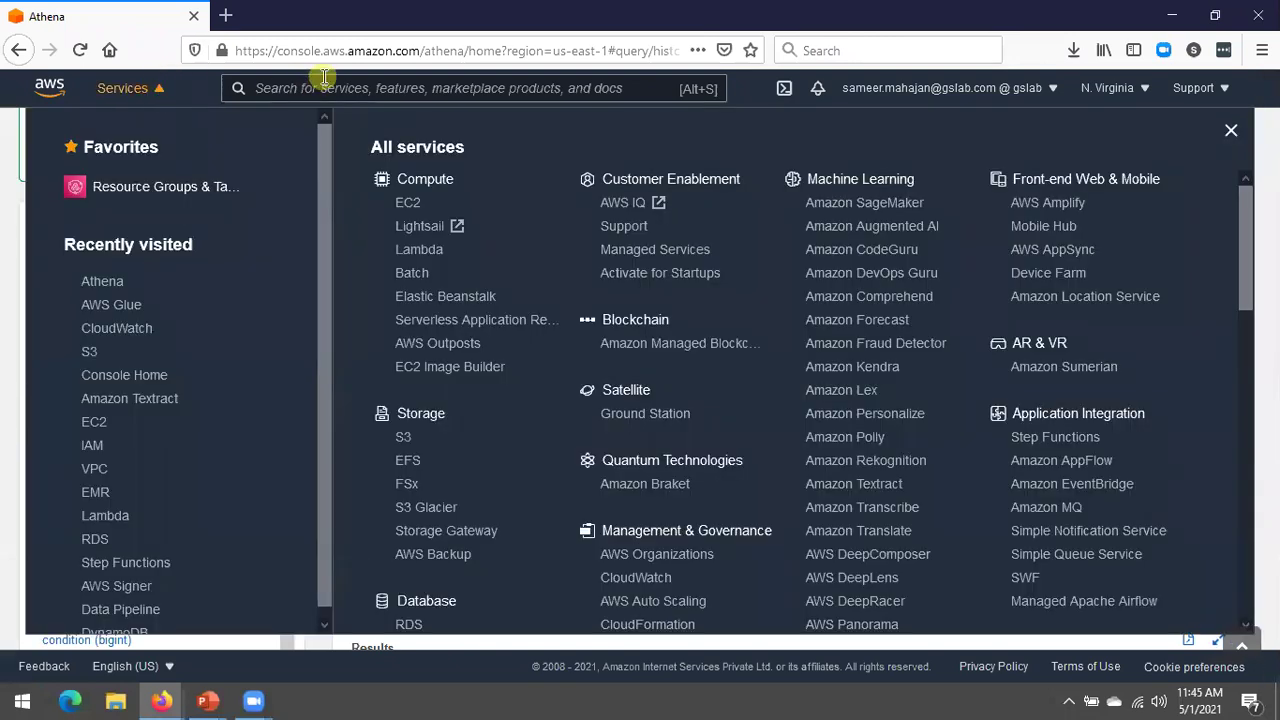
{"action": "left_click", "coordinate": [295, 88]}
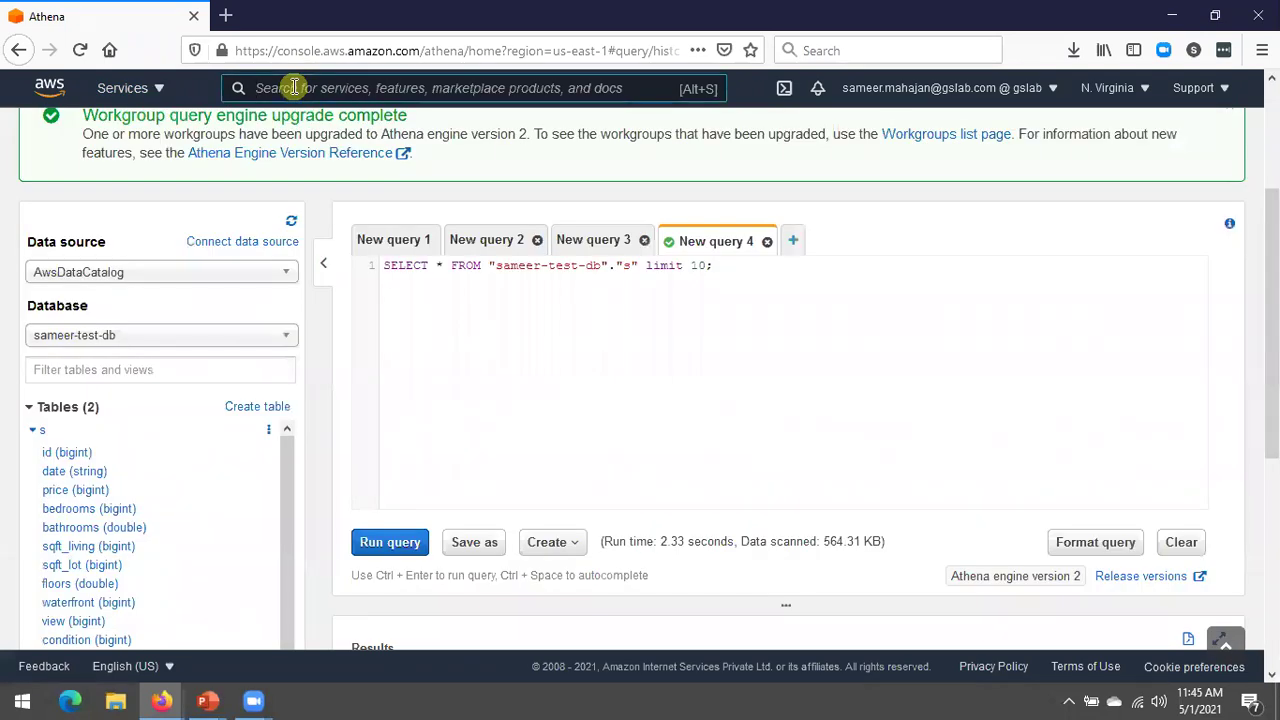
{"action": "type", "text": "quick"}
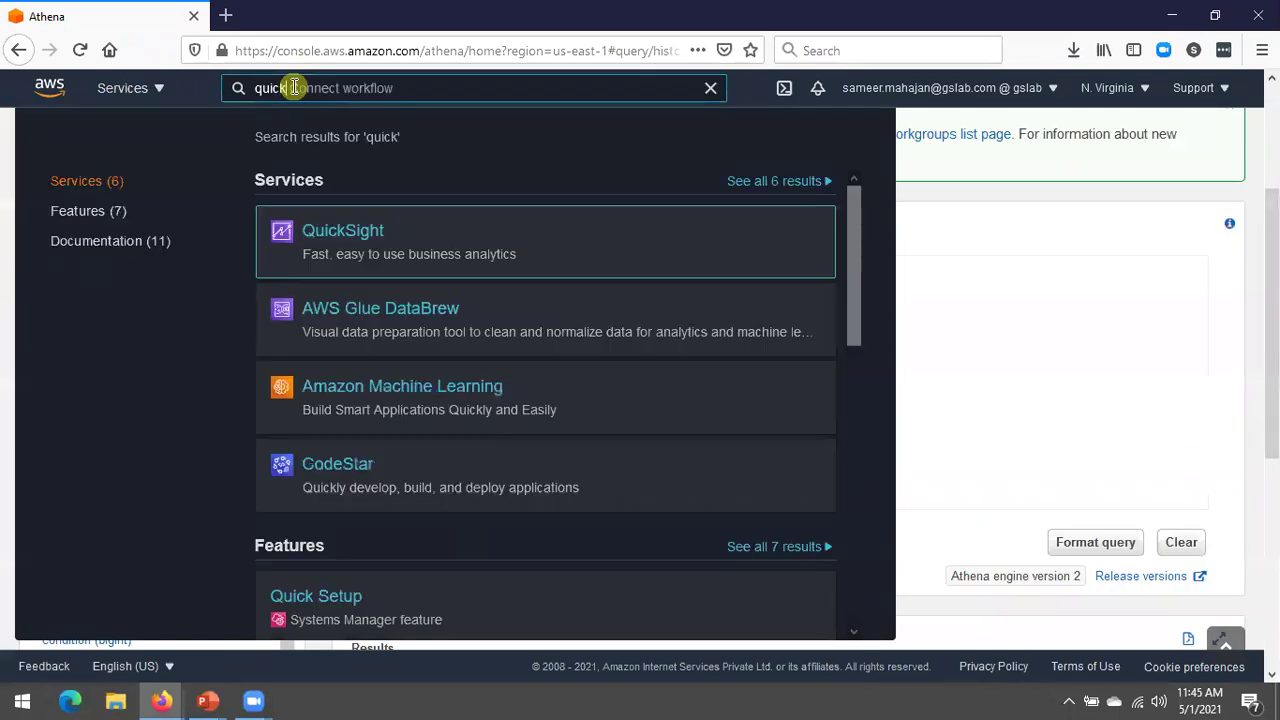
{"action": "left_click", "coordinate": [340, 243]}
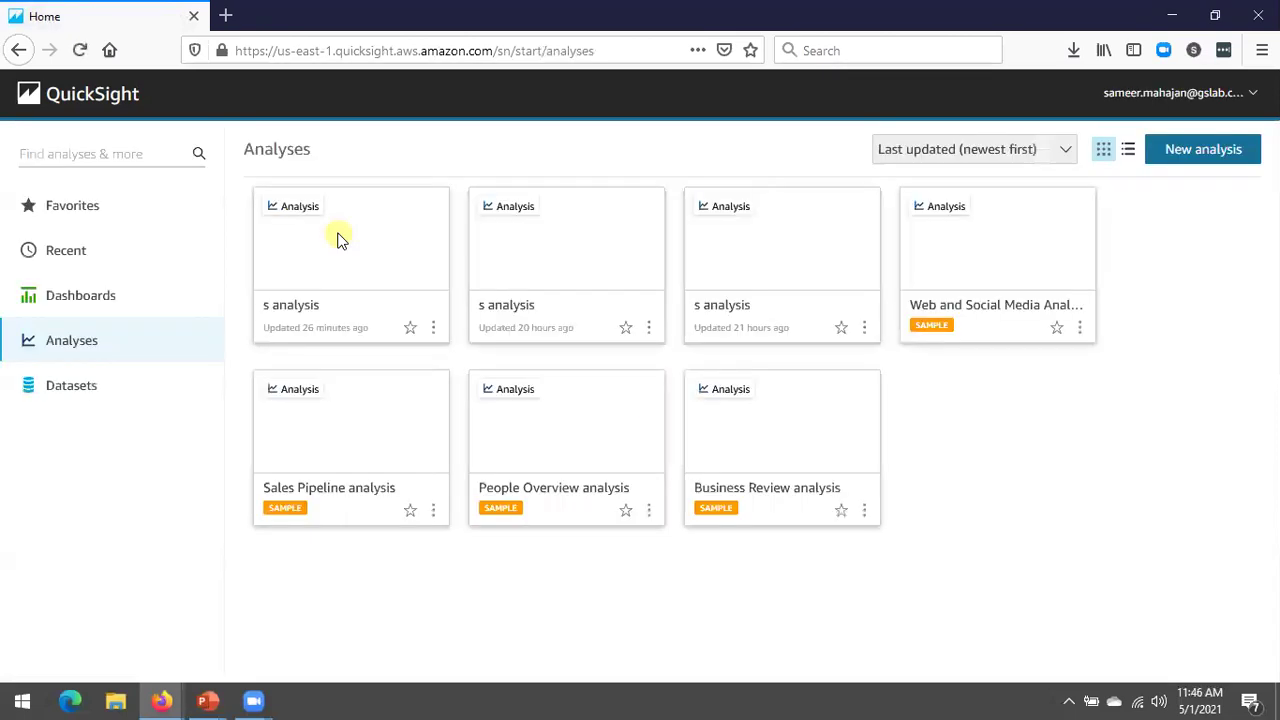
Step: Start a new QuickSight dataset from Athena and create a data source named house-sales with the primary workgroup
{"action": "left_click", "coordinate": [76, 392]}
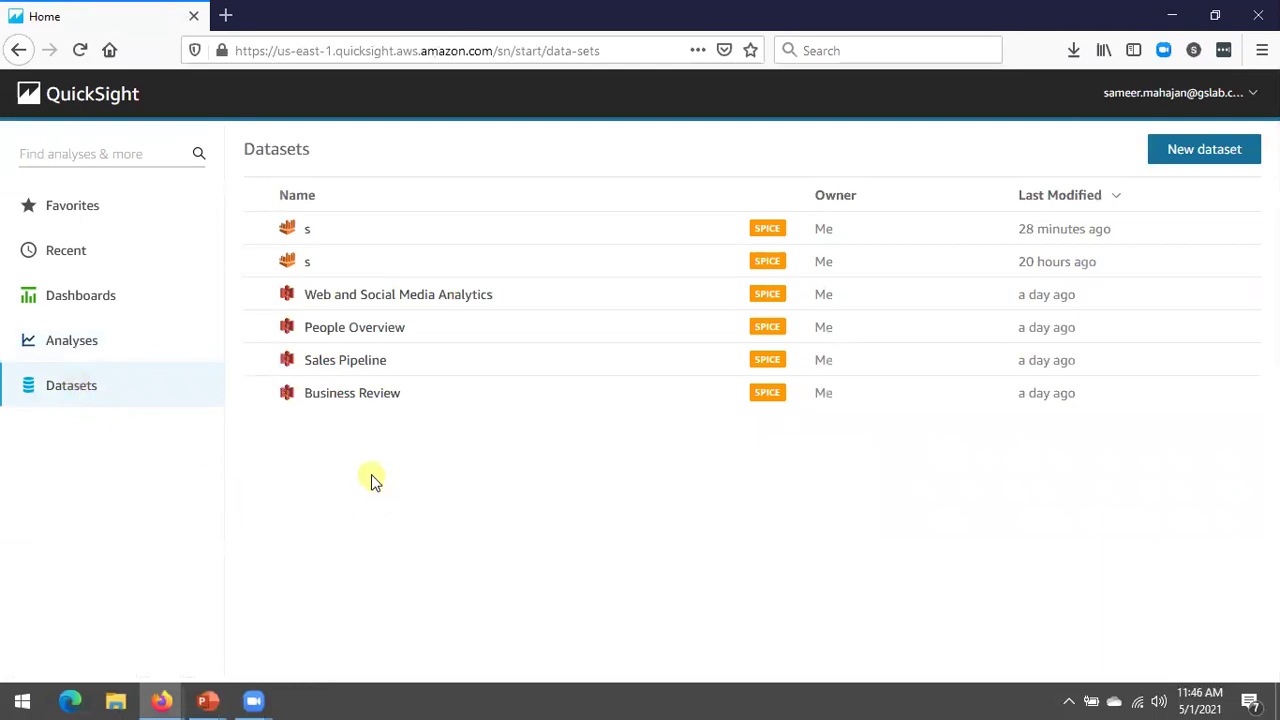
{"action": "left_click", "coordinate": [1207, 150]}
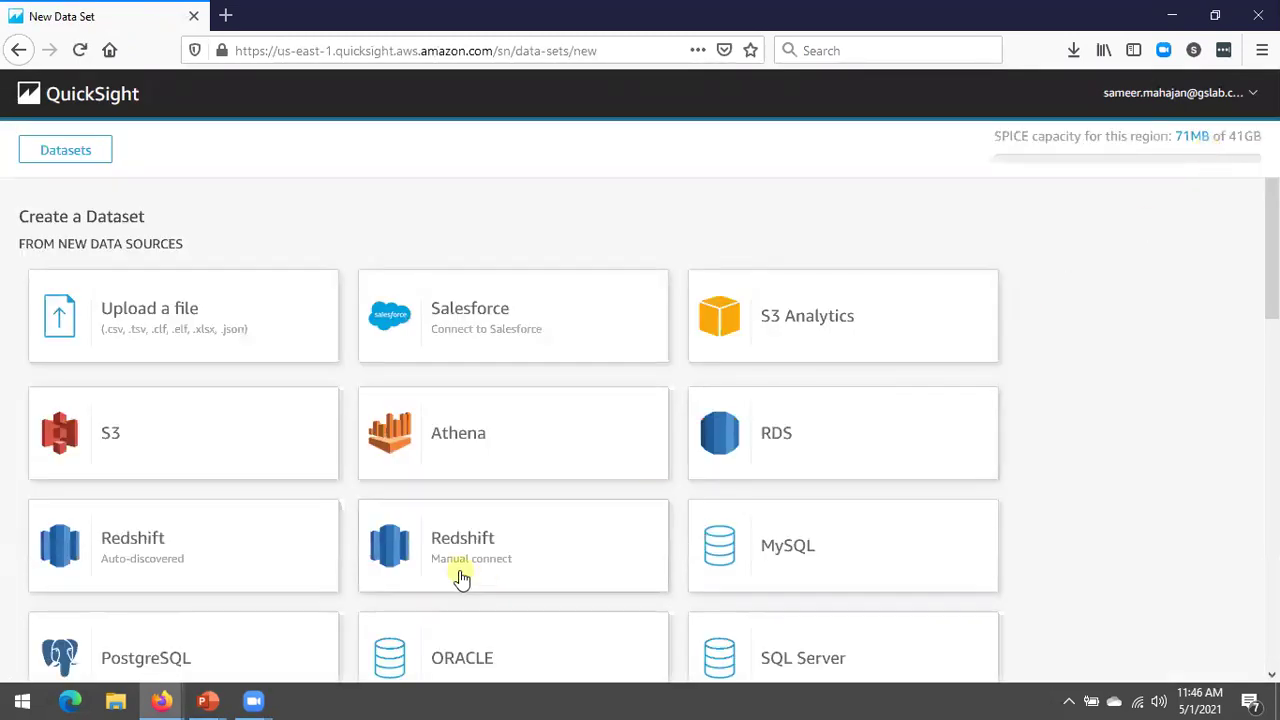
{"action": "left_click", "coordinate": [449, 440]}
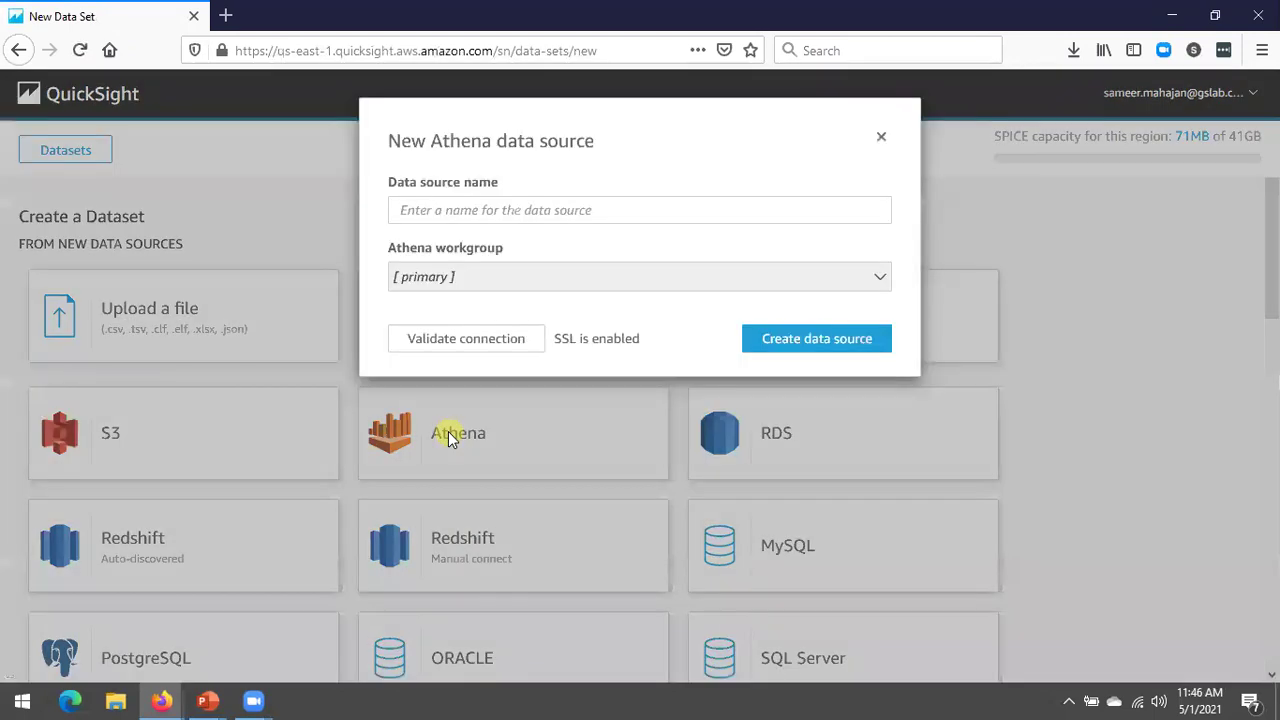
{"action": "left_click", "coordinate": [510, 211]}
{"action": "type", "text": "house-sales"}
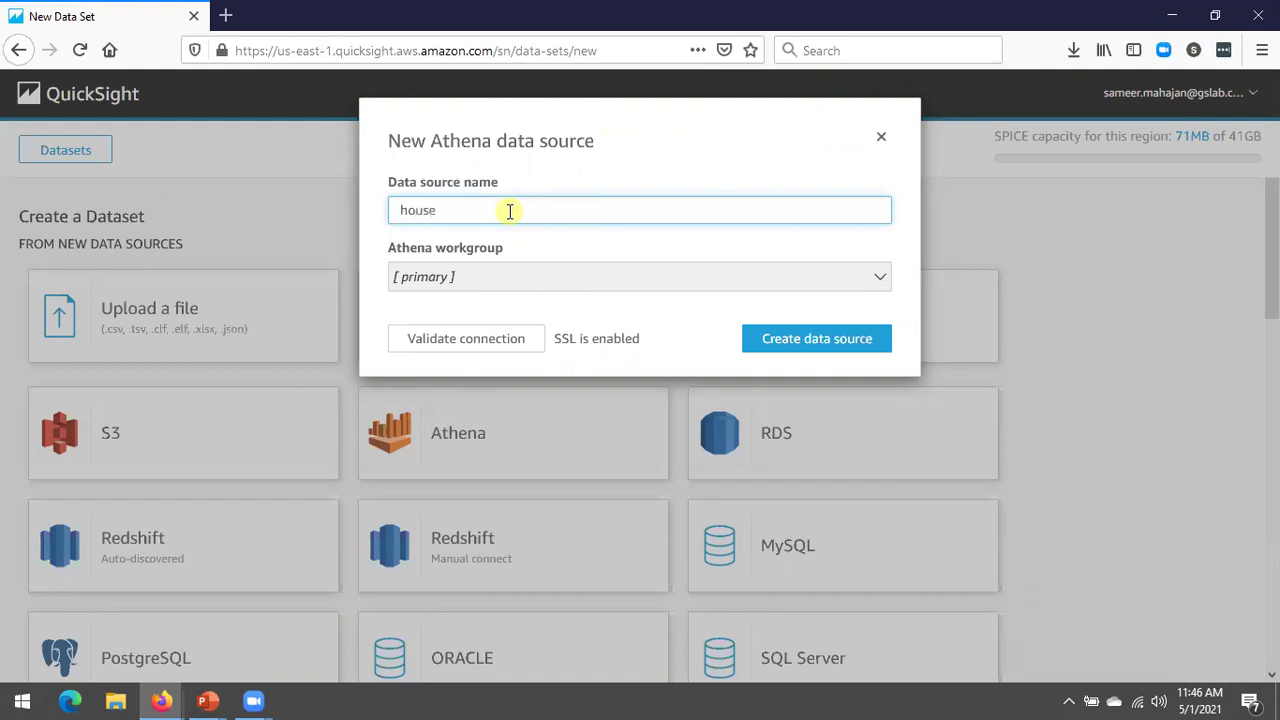
{"action": "left_click", "coordinate": [764, 341]}
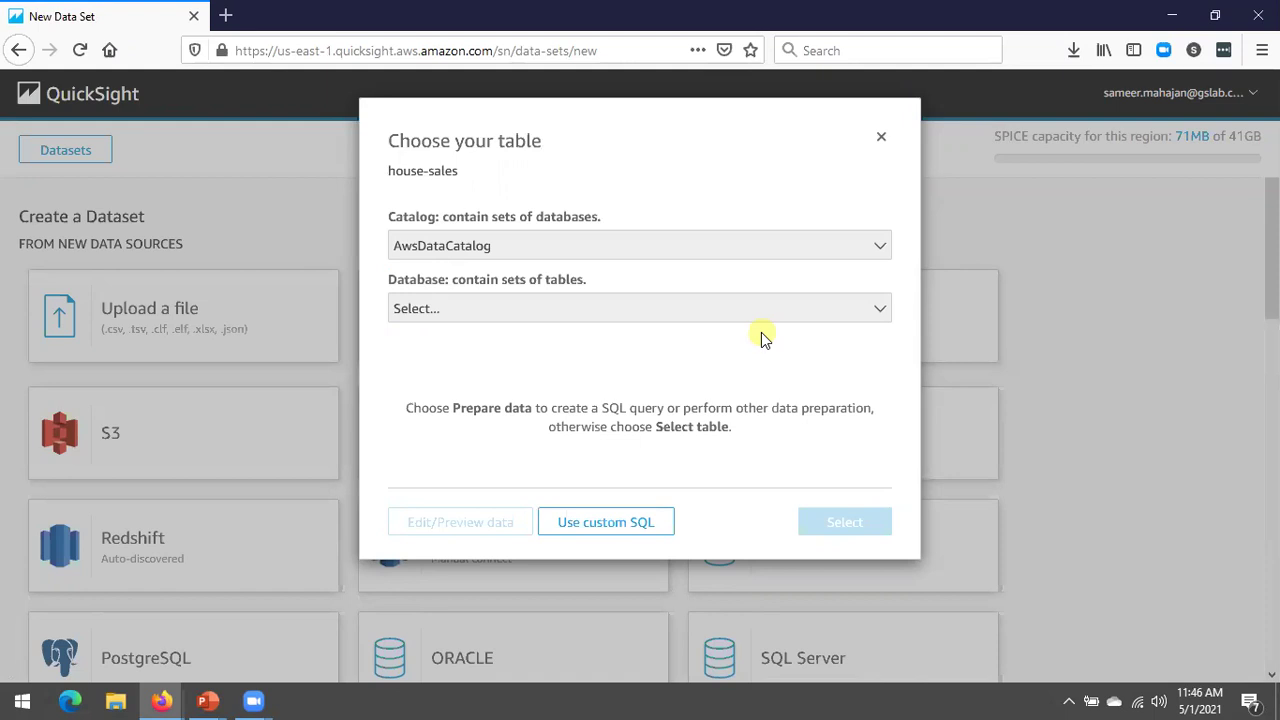
Step: Build the dataset from the house_sales table in the database ending in -test-db, importing it to SPICE, and open it for visualization
{"action": "left_click", "coordinate": [879, 316]}
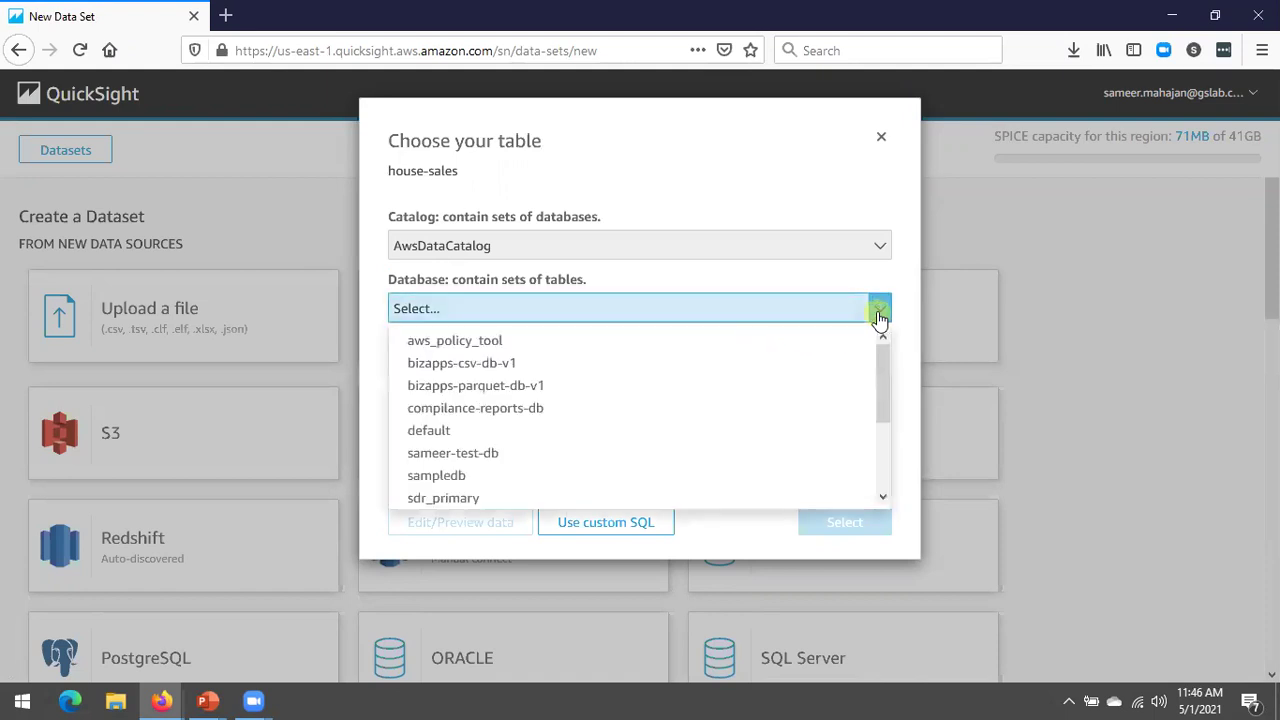
{"action": "left_click", "coordinate": [779, 450]}
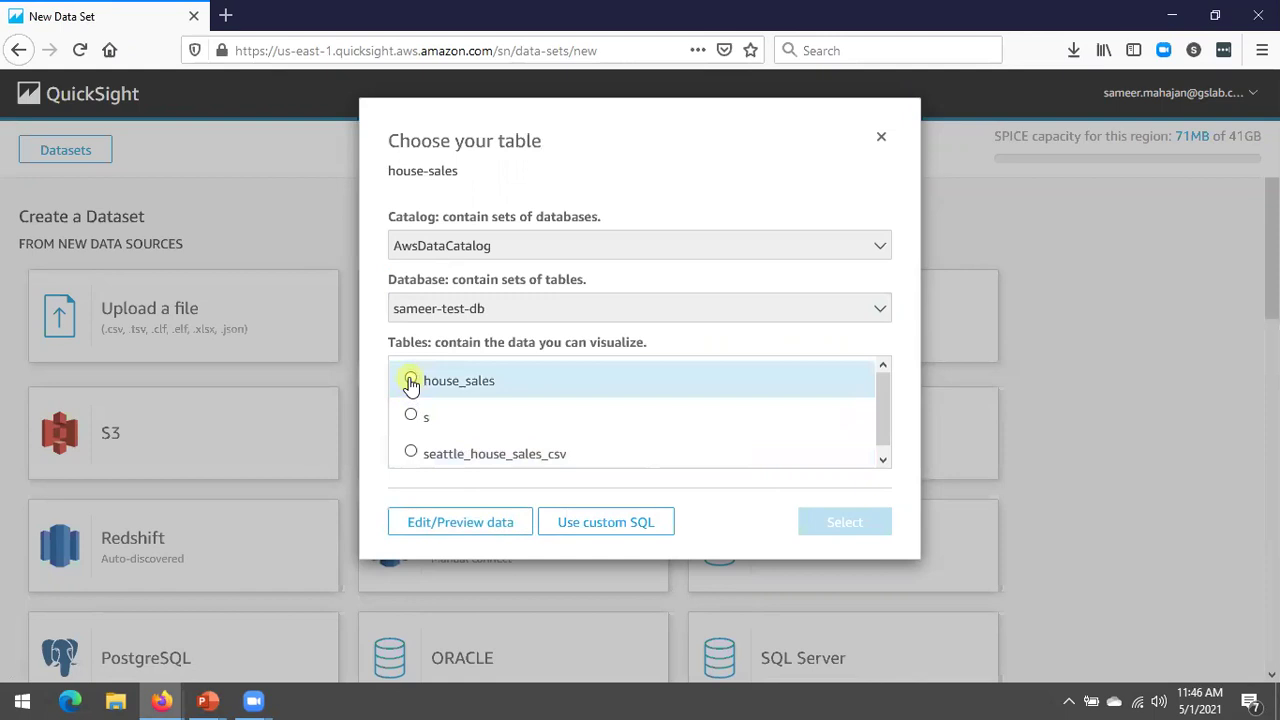
{"action": "left_click", "coordinate": [411, 381]}
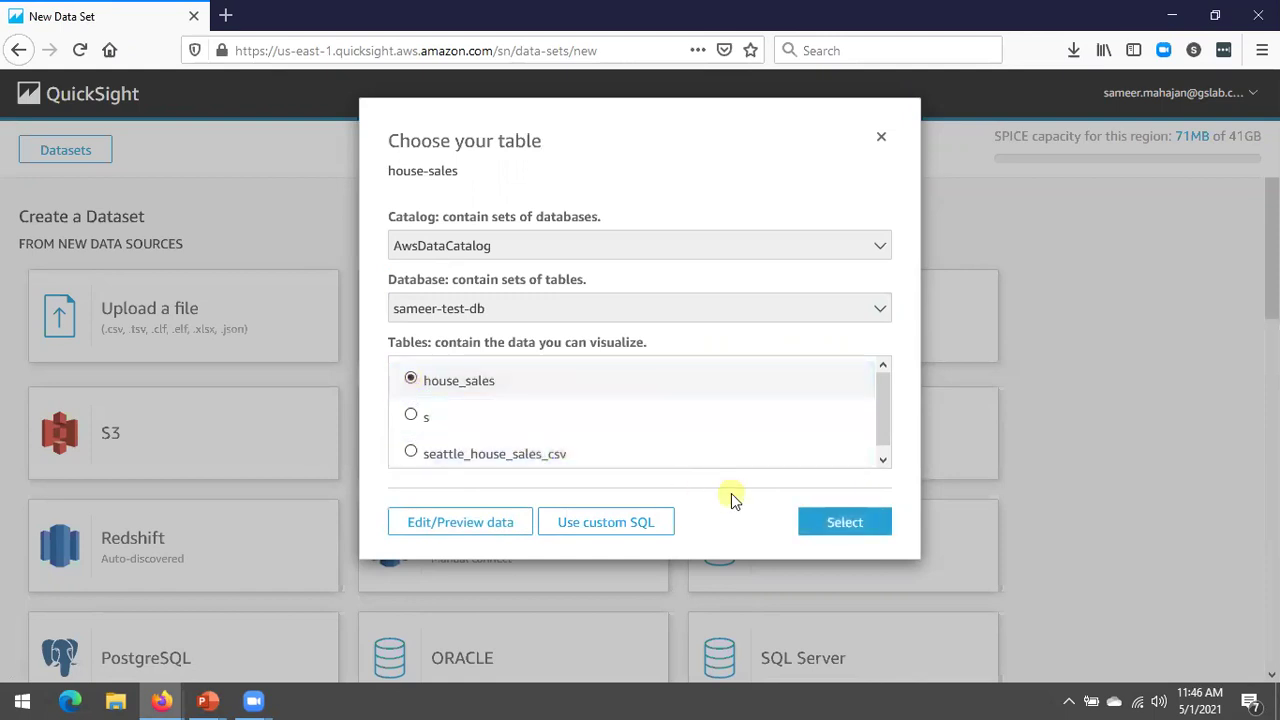
{"action": "left_click", "coordinate": [819, 533]}
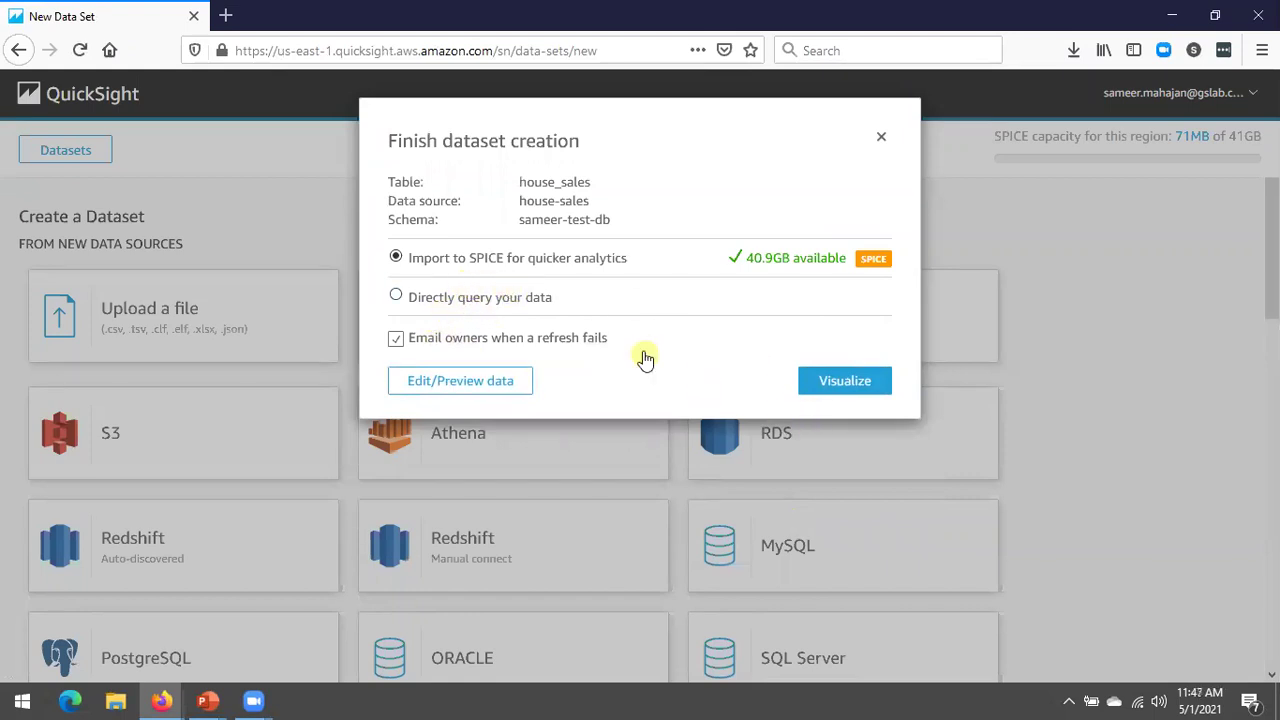
{"action": "left_click", "coordinate": [826, 384]}
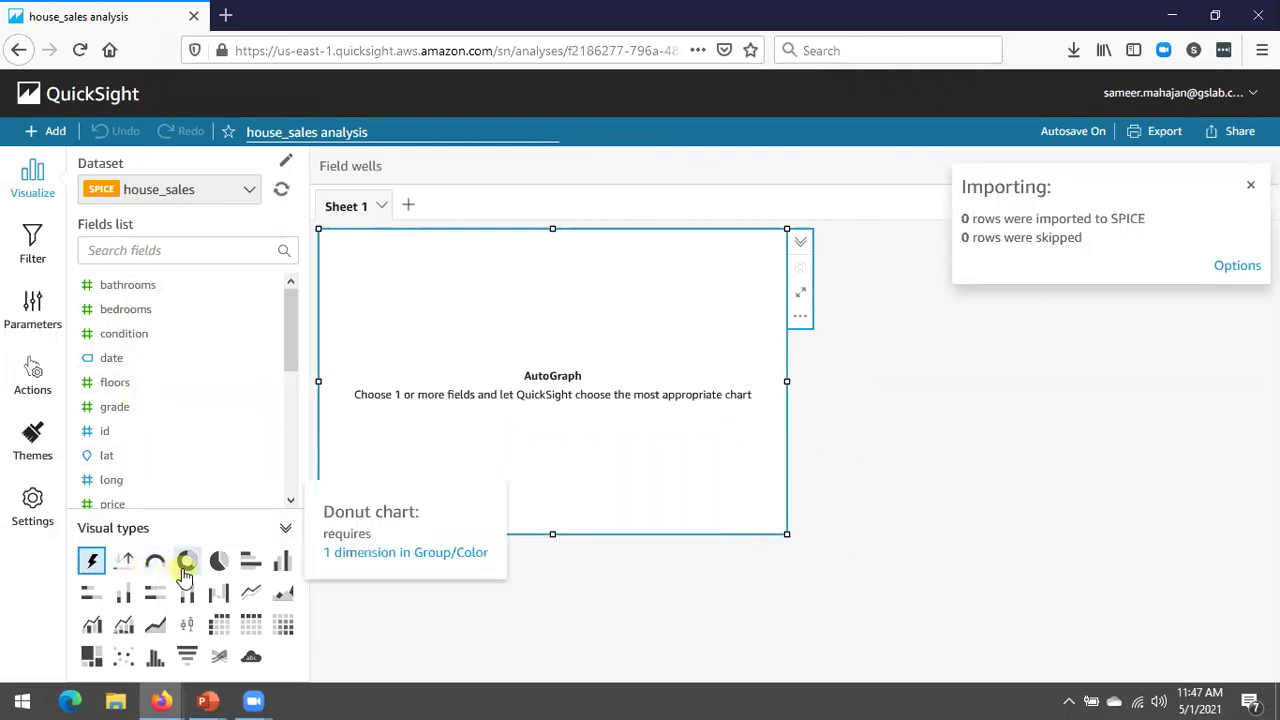
Step: Make the empty visual a vertical bar chart with bedrooms on the X axis and inspect the record counts of its bars
{"action": "left_click", "coordinate": [284, 565]}
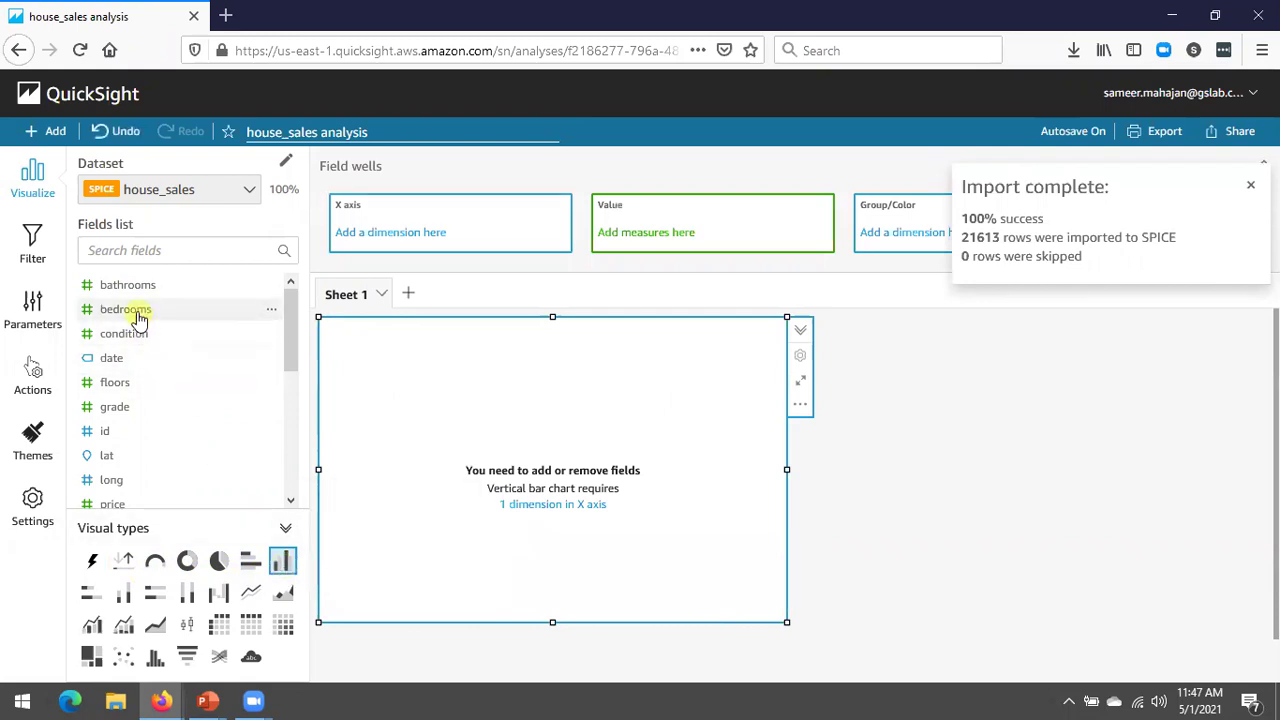
{"action": "left_click_drag", "start_coordinate": [135, 313], "coordinate": [387, 252]}
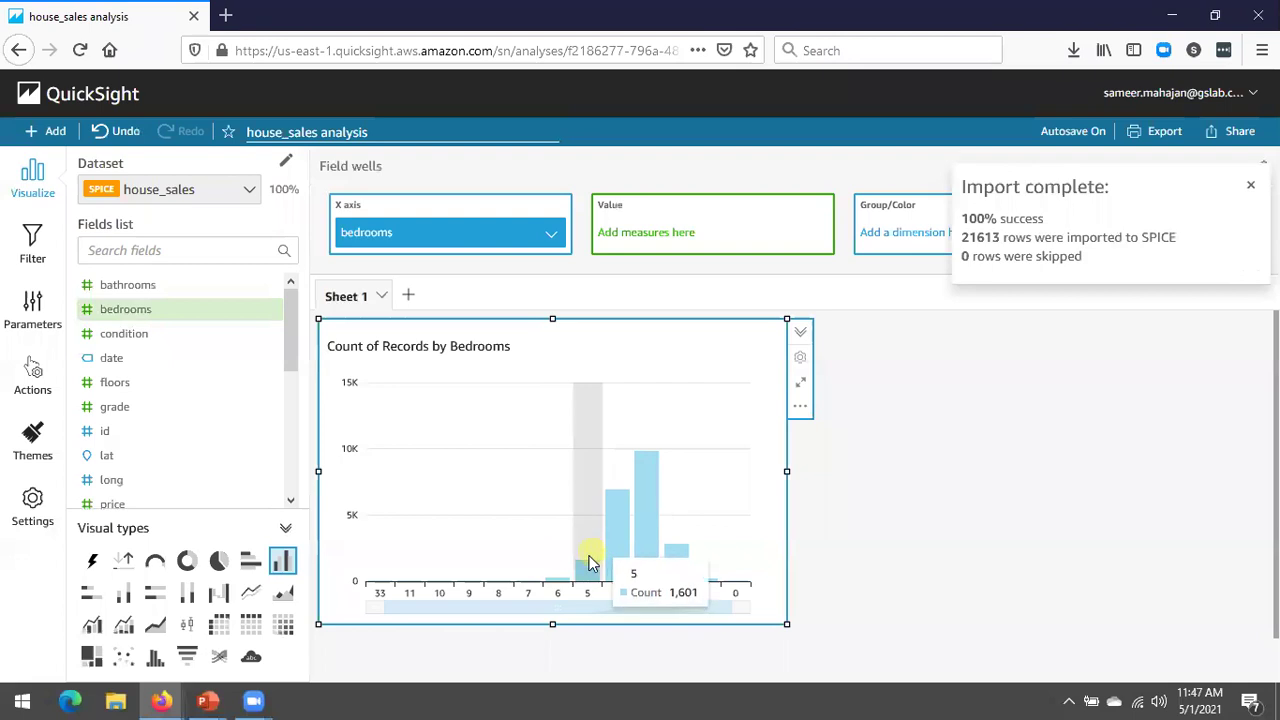
{"action": "mouse_move", "coordinate": [625, 505]}
{"action": "mouse_move", "coordinate": [646, 528]}
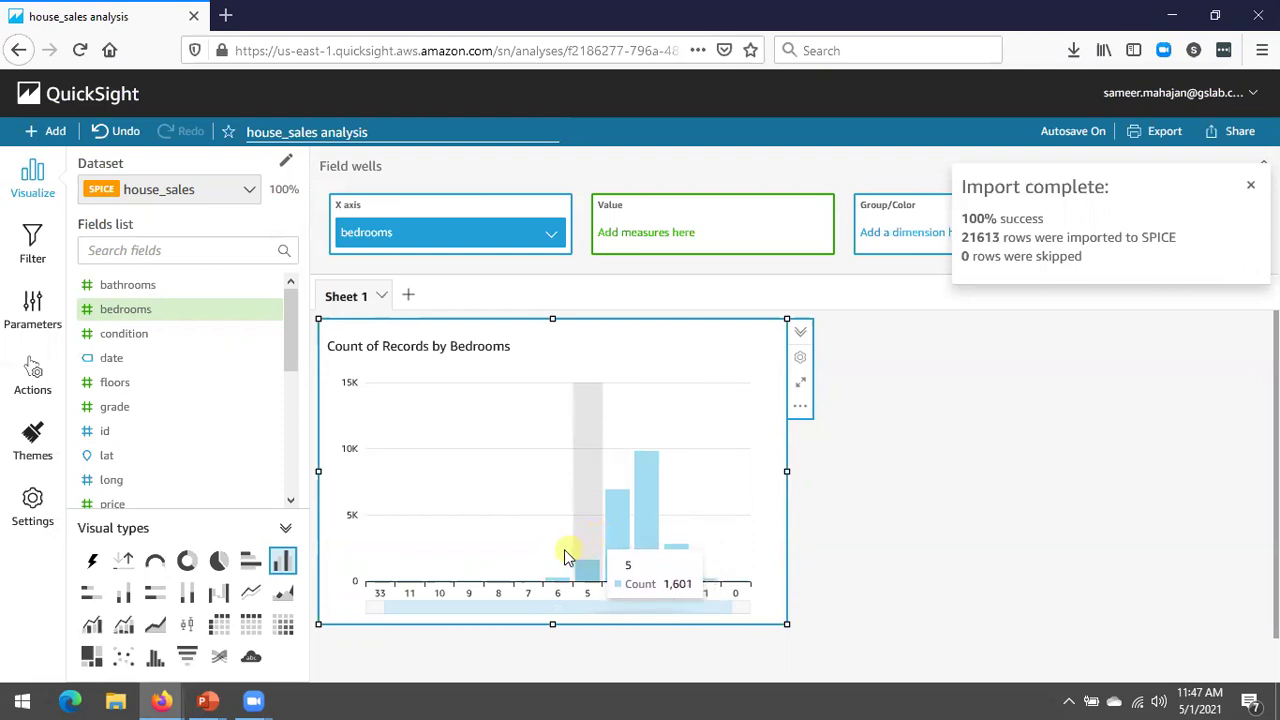
Step: Change the bedrooms bar chart to a pie chart and inspect the share of the individual bedroom slices
{"action": "left_click", "coordinate": [218, 564]}
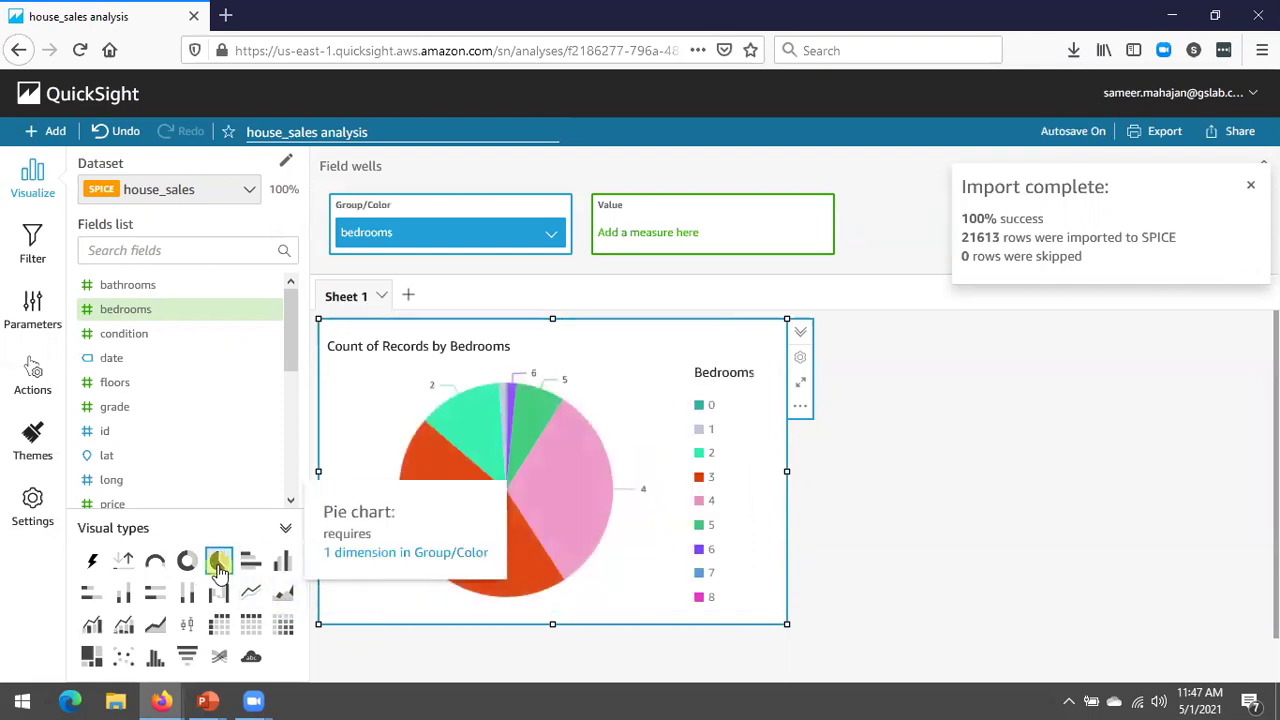
{"action": "mouse_move", "coordinate": [466, 588]}
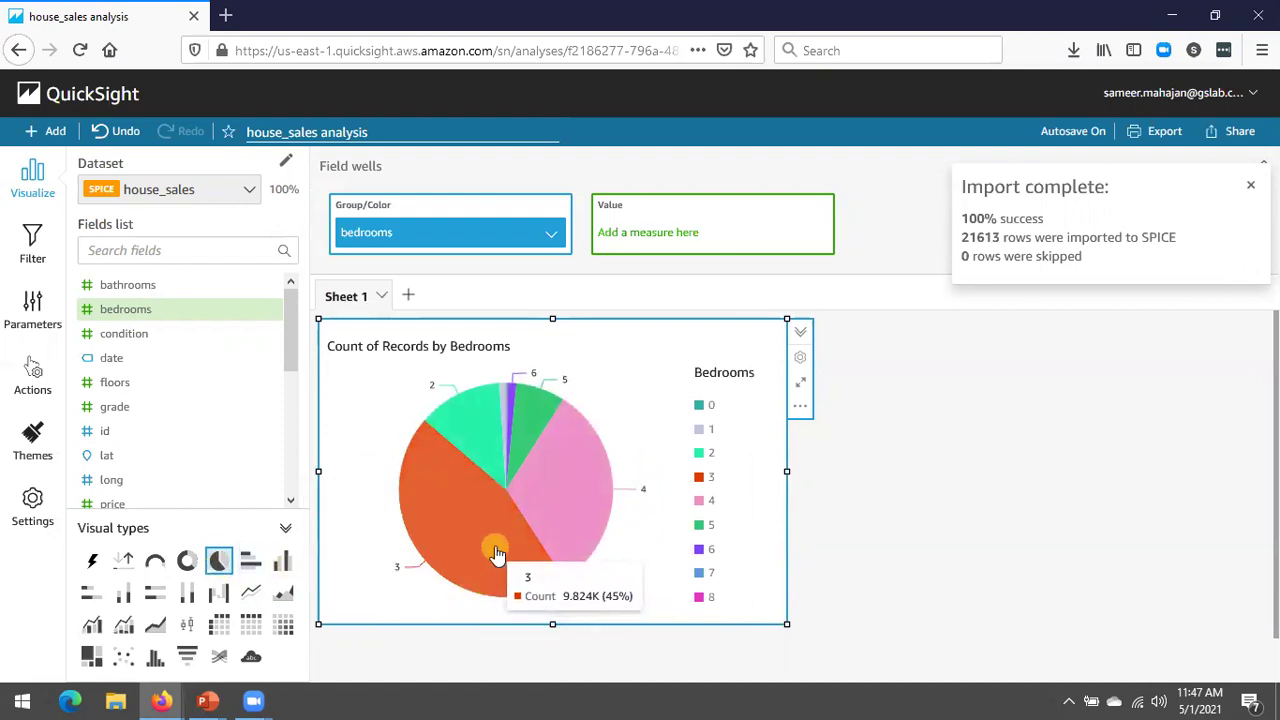
{"action": "mouse_move", "coordinate": [555, 531]}
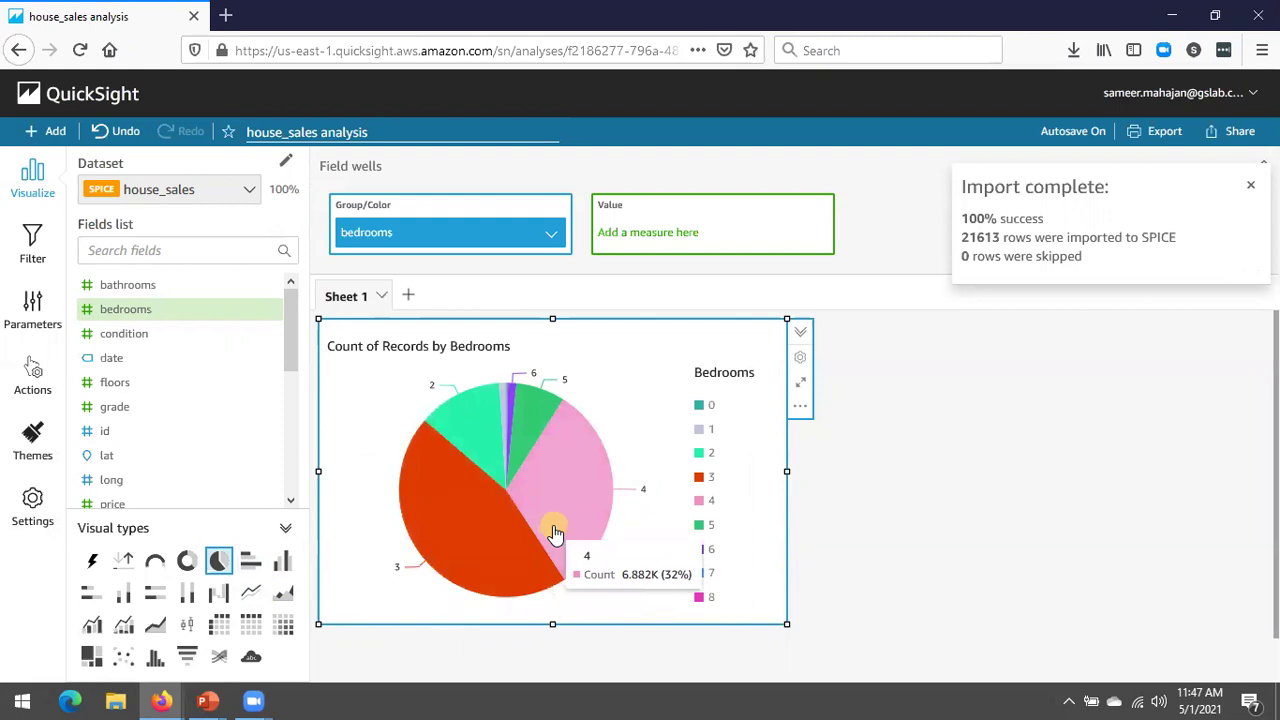
{"action": "mouse_move", "coordinate": [471, 440]}
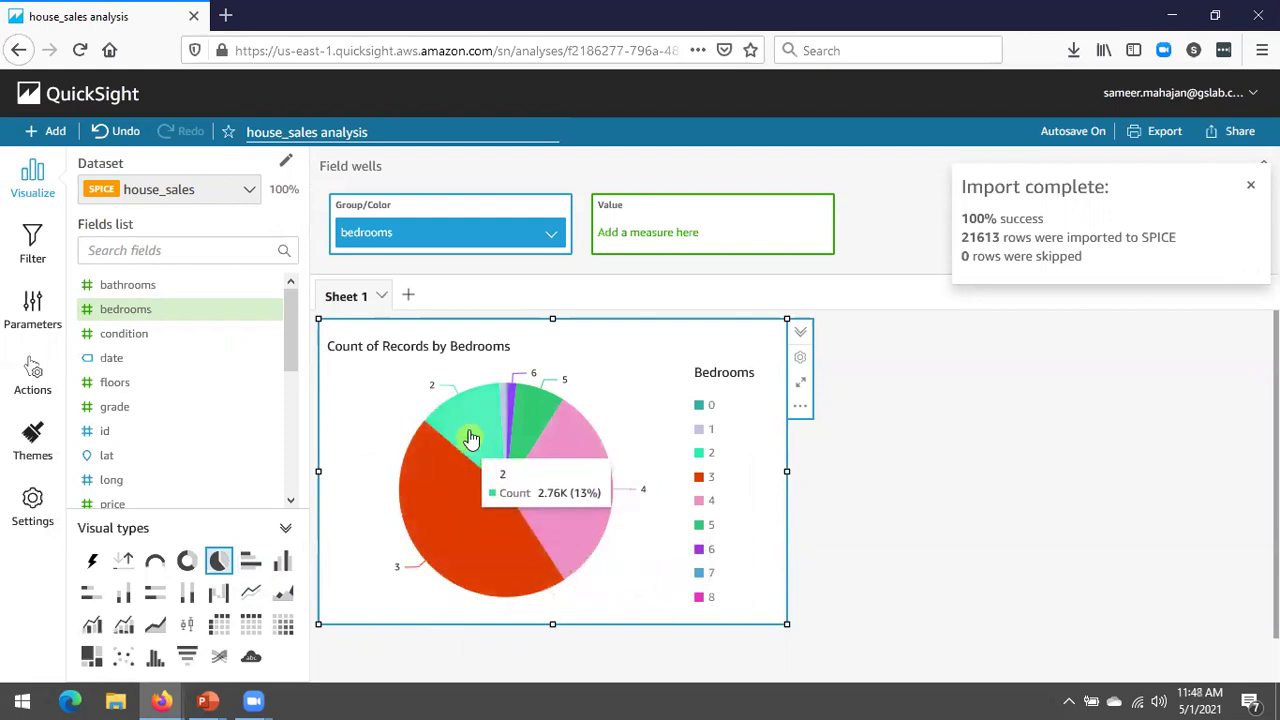
{"action": "mouse_move", "coordinate": [513, 412]}
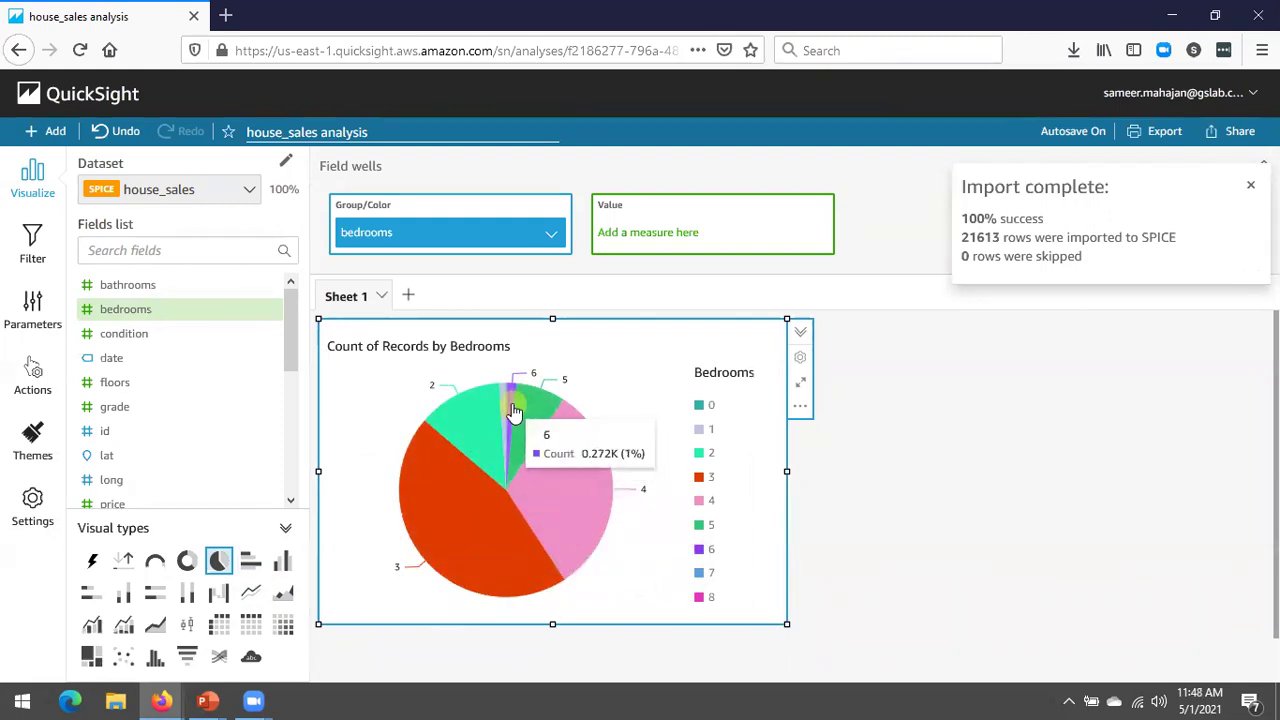
Step: Add a second visual as a scatter plot with sqft_living on the X axis and price on the Y axis
{"action": "left_click", "coordinate": [48, 134]}
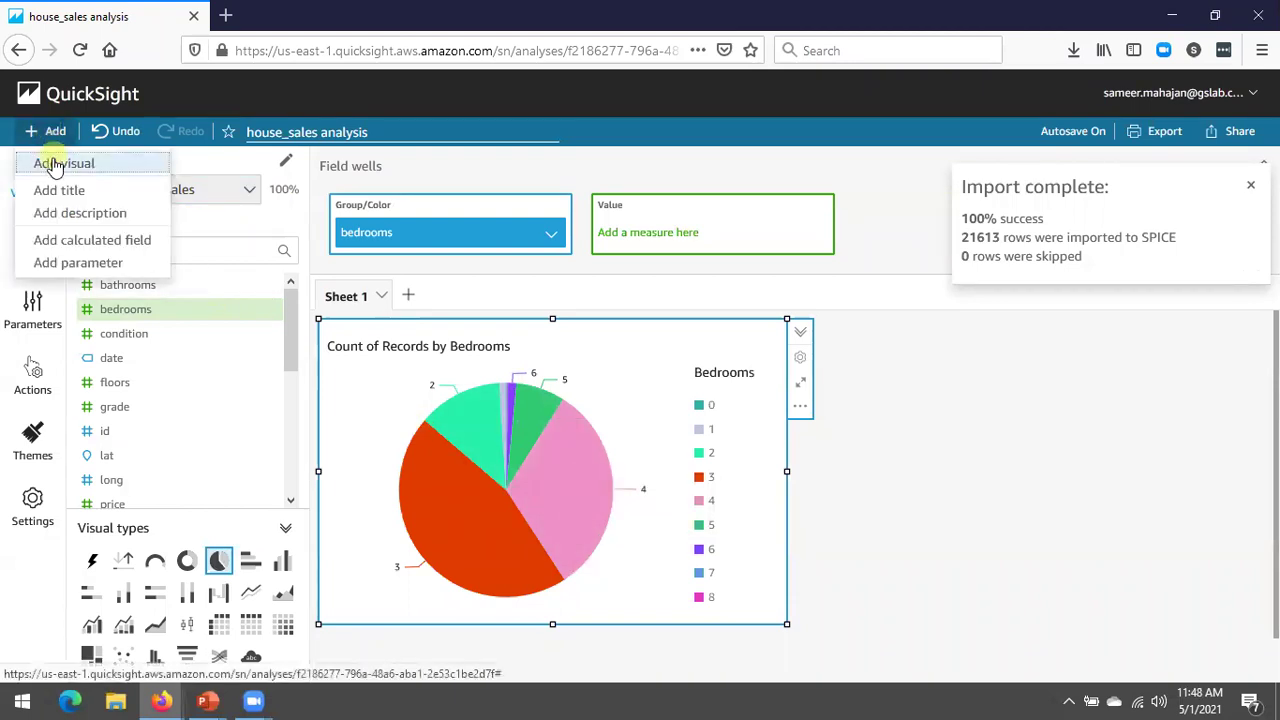
{"action": "left_click", "coordinate": [53, 164]}
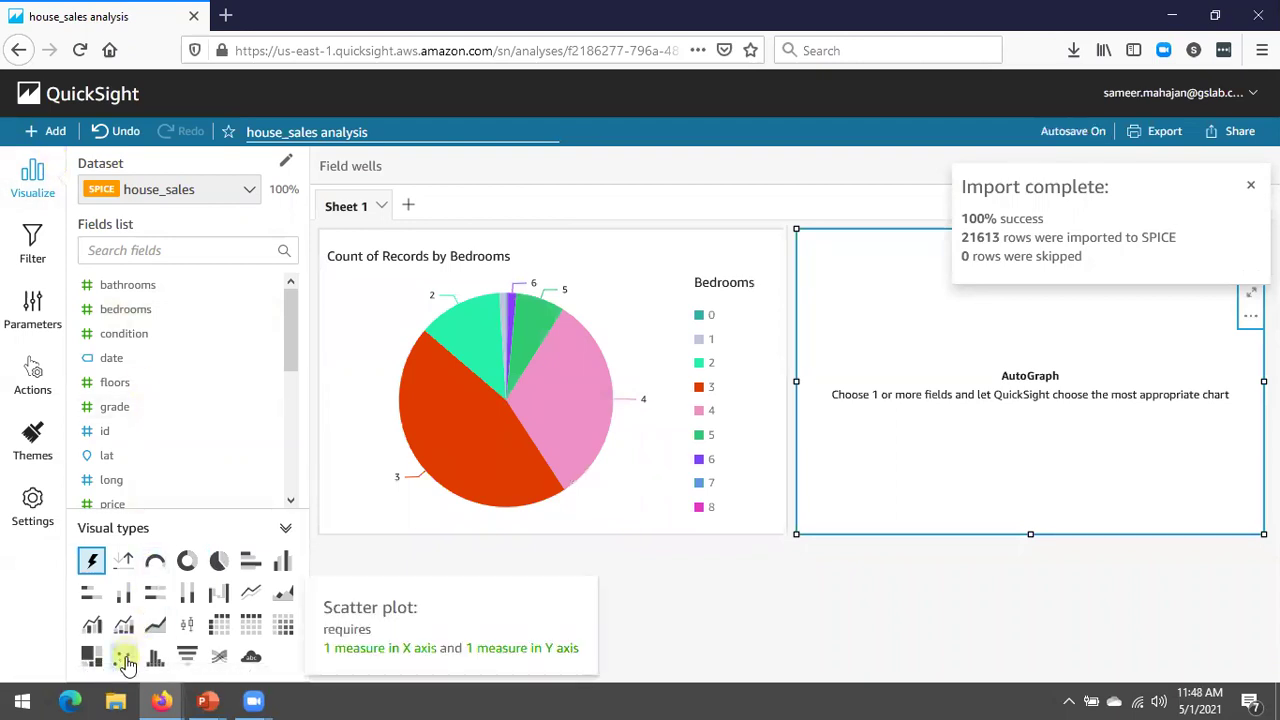
{"action": "left_click", "coordinate": [124, 658]}
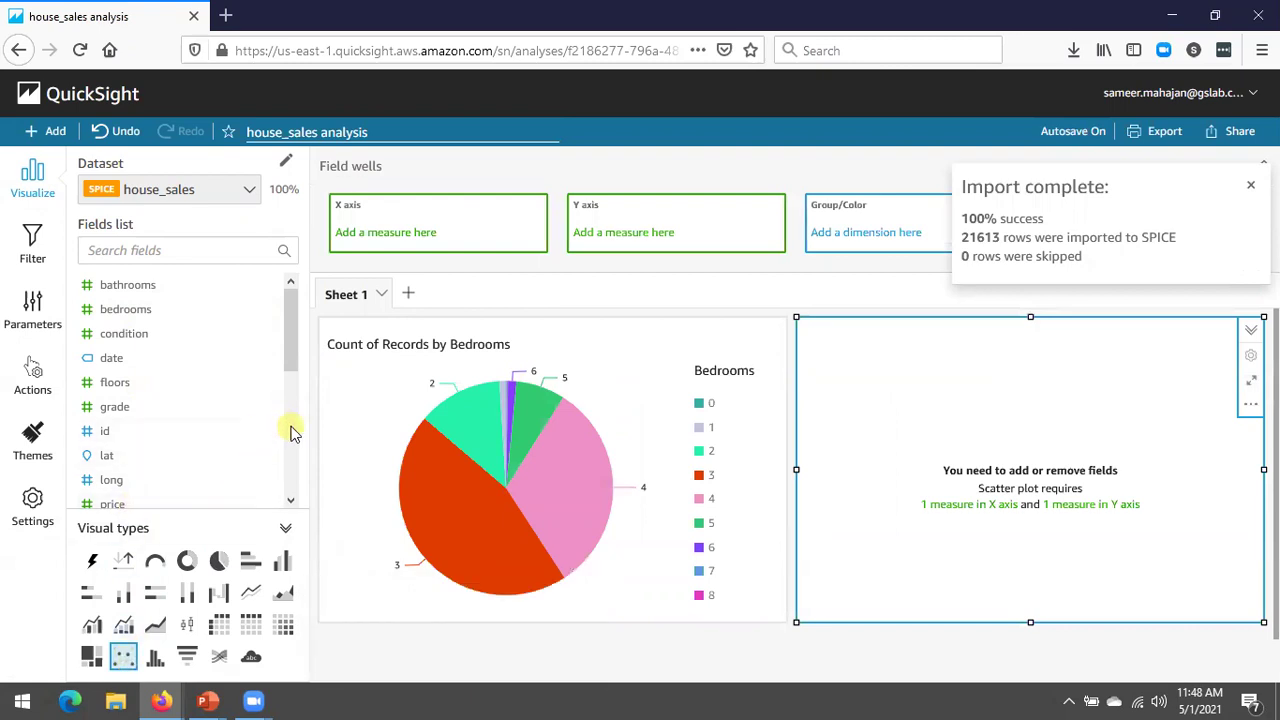
{"action": "scroll", "coordinate": [293, 432], "scroll_direction": "down", "scroll_amount": 3}
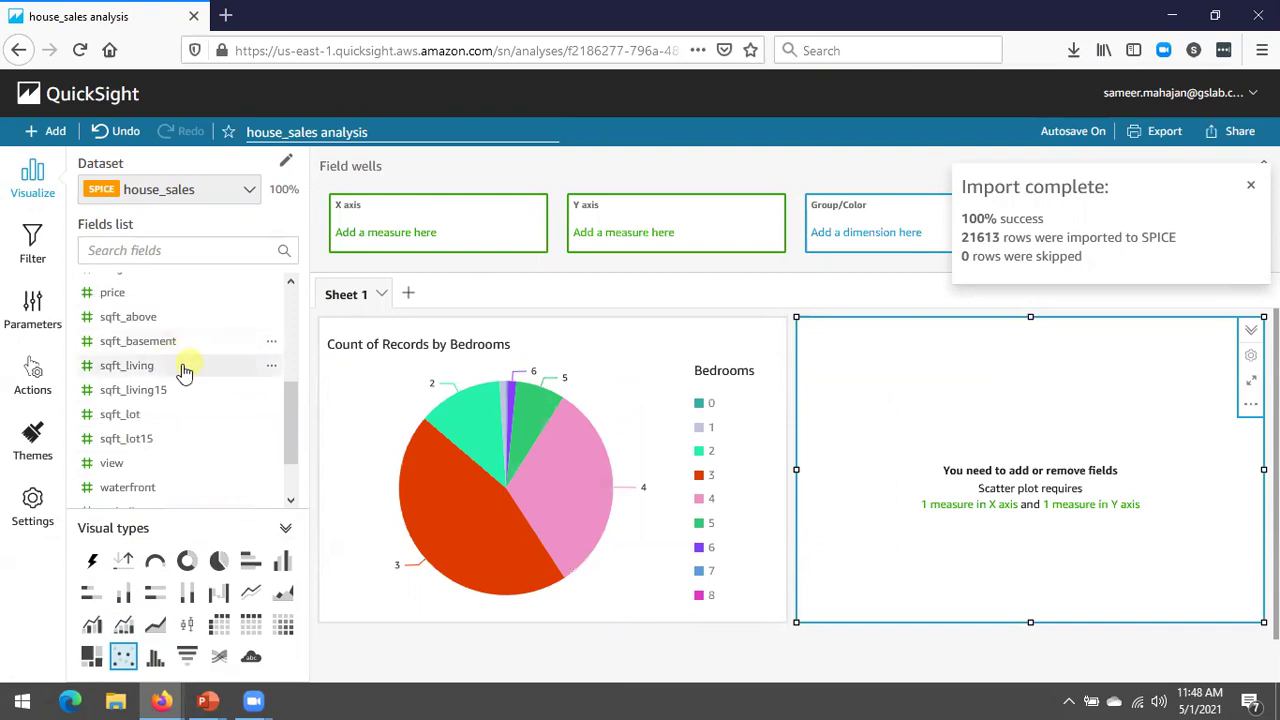
{"action": "left_click_drag", "start_coordinate": [174, 369], "coordinate": [468, 240]}
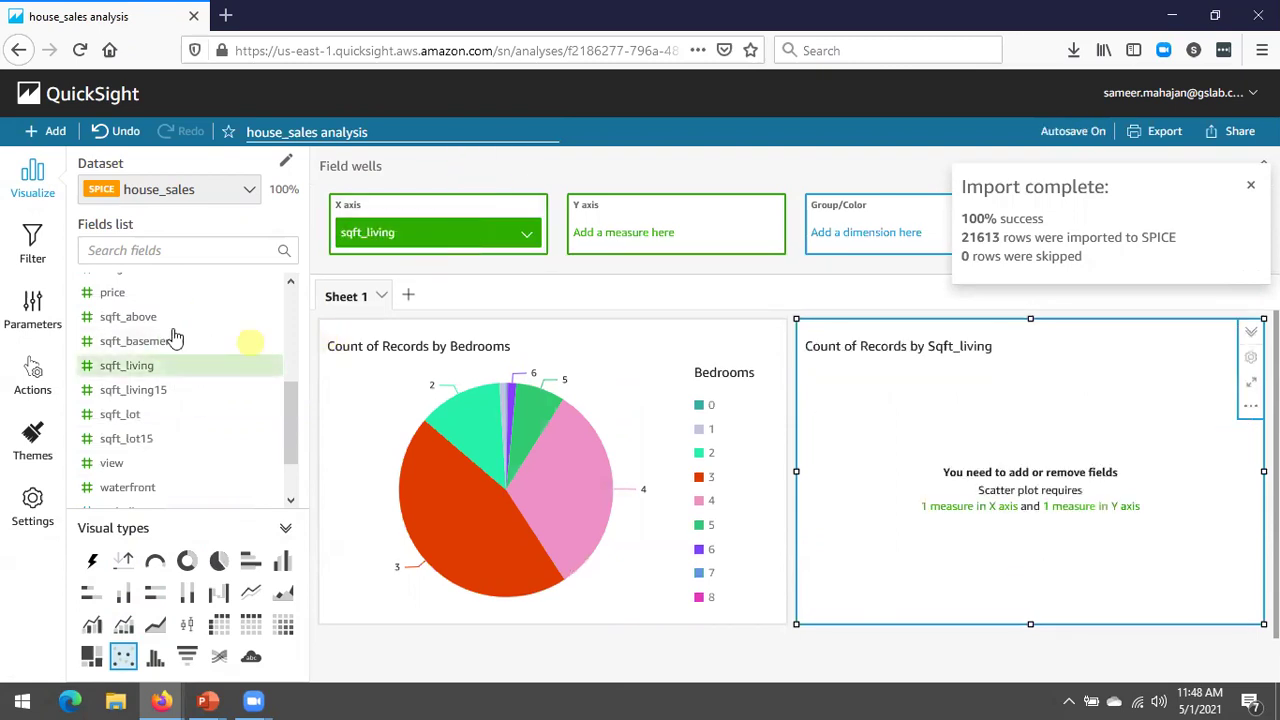
{"action": "left_click_drag", "start_coordinate": [135, 300], "coordinate": [638, 240]}
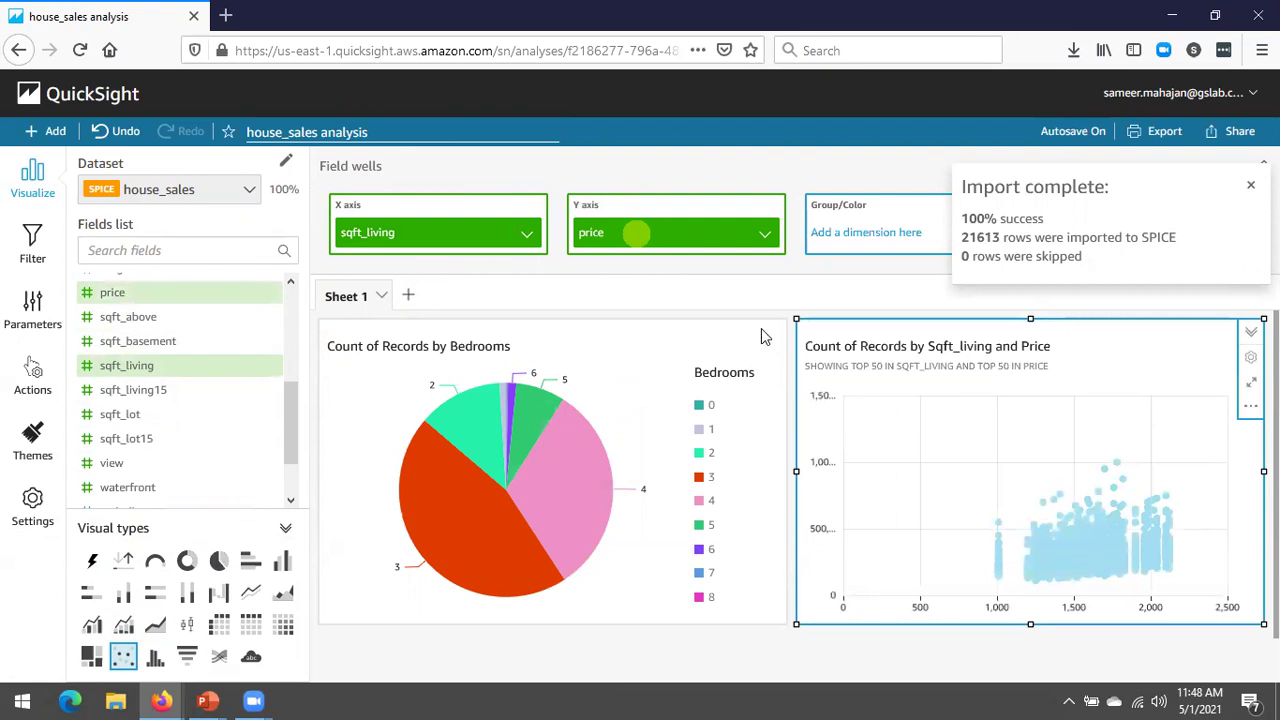
{"action": "mouse_move", "coordinate": [1065, 547]}
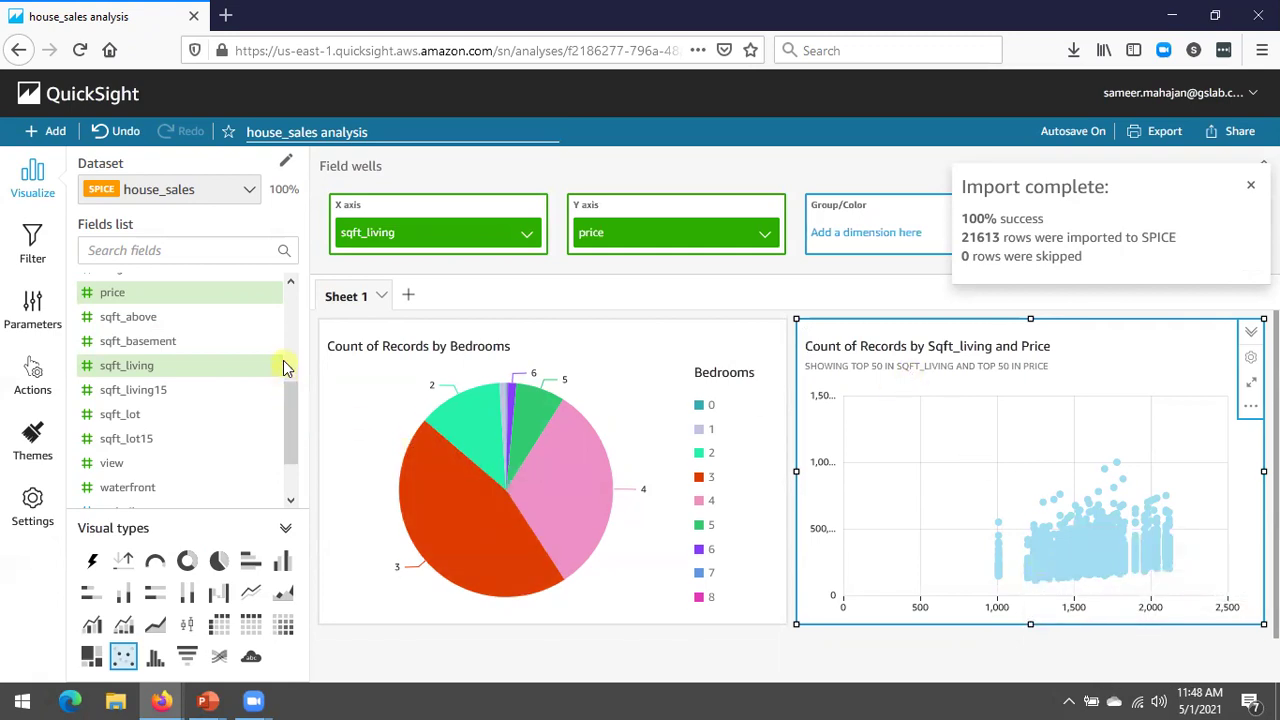
Step: Group and color the scatter plot by floors, and dismiss the import notification
{"action": "scroll", "coordinate": [288, 348], "scroll_direction": "up", "scroll_amount": 4}
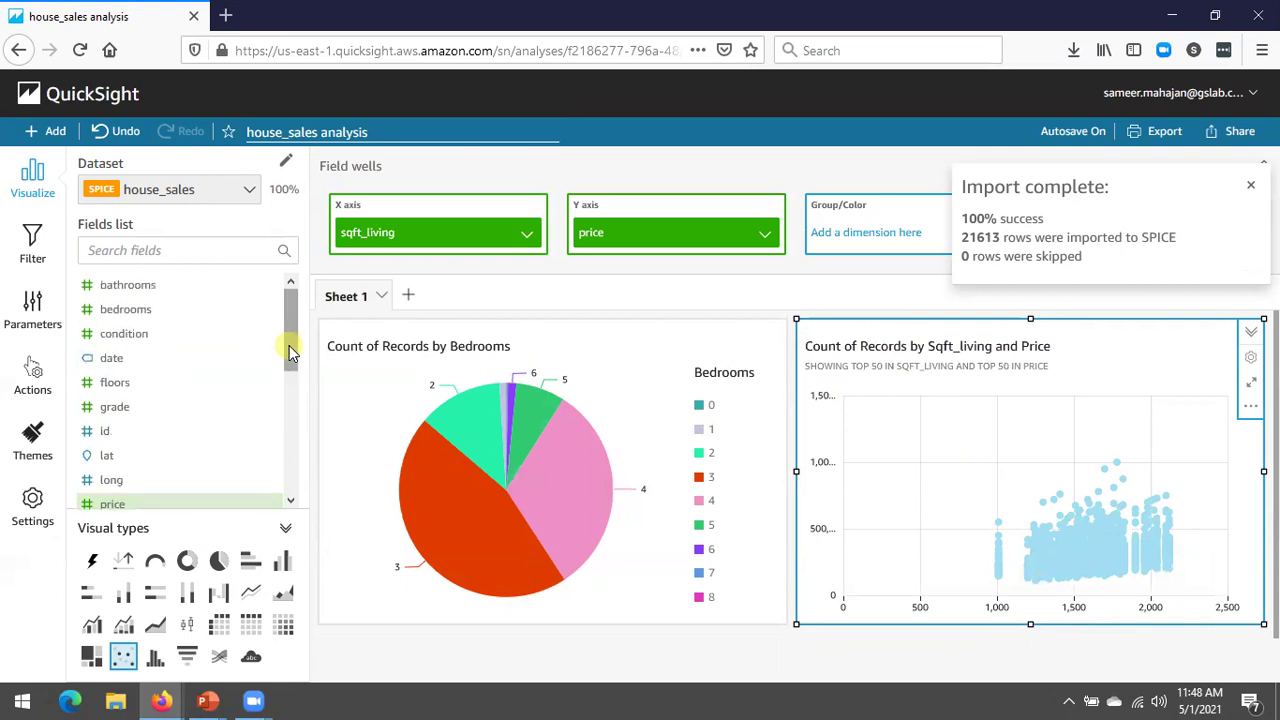
{"action": "left_click_drag", "start_coordinate": [157, 382], "coordinate": [850, 214]}
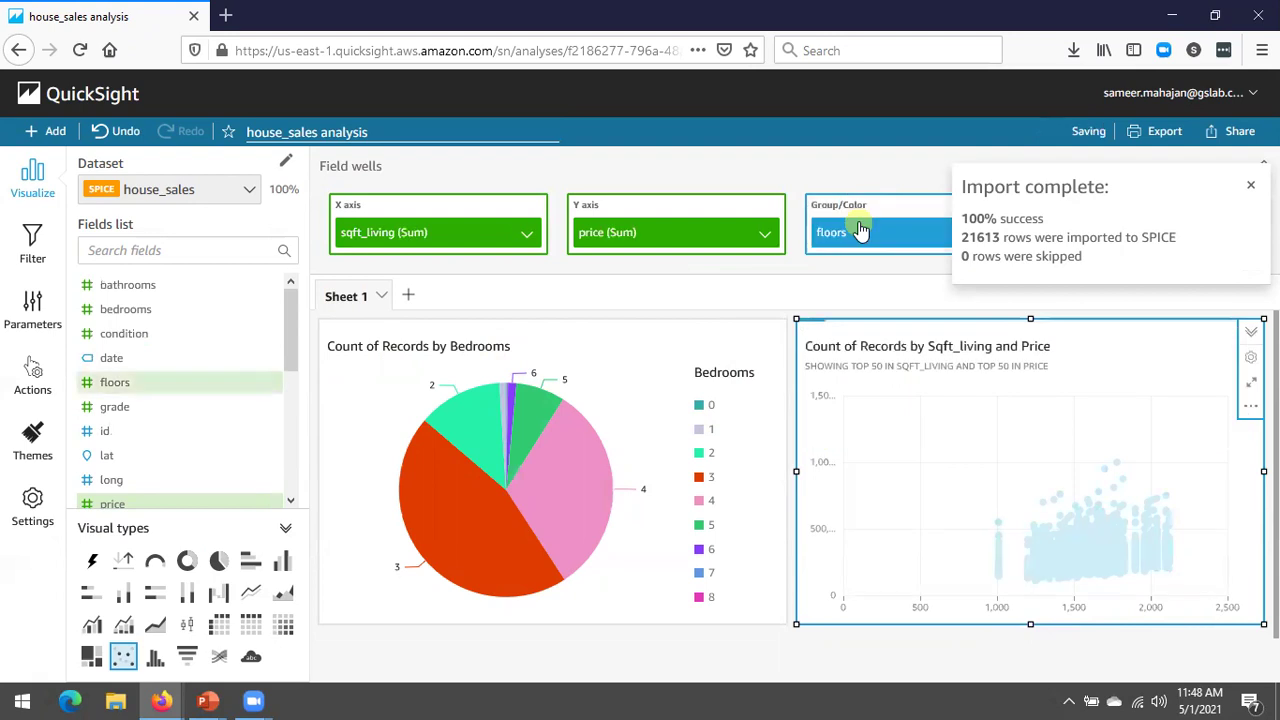
{"action": "left_click", "coordinate": [1250, 184]}
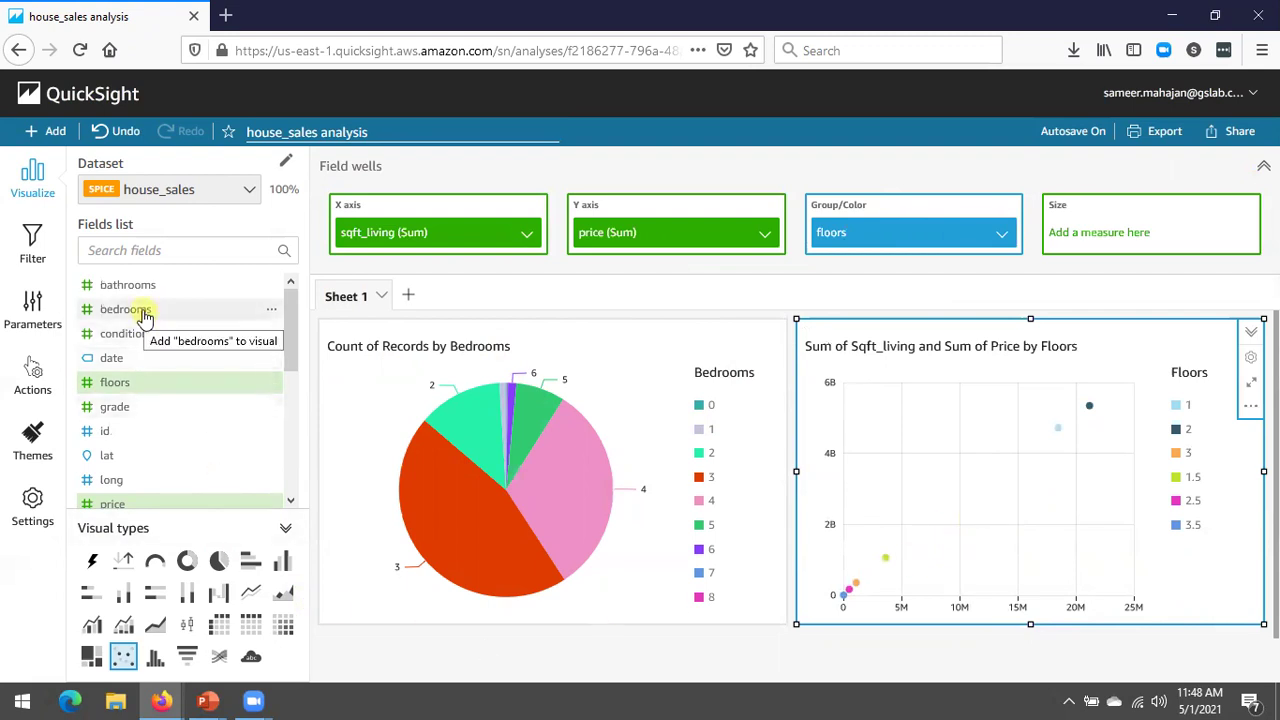
Step: Size the scatter plot's points by bedrooms, inspect the resulting points, and switch to the Stages slide in PowerPoint
{"action": "left_click_drag", "start_coordinate": [160, 310], "coordinate": [1099, 232]}
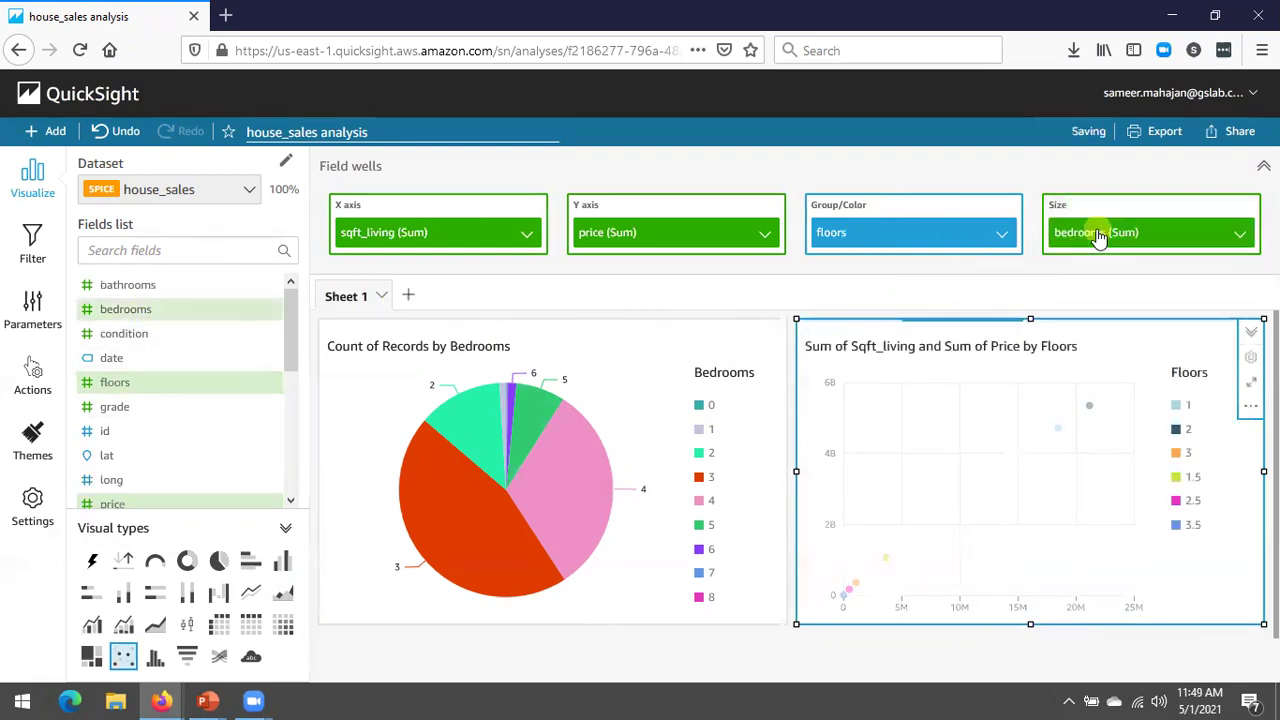
{"action": "mouse_move", "coordinate": [1052, 435]}
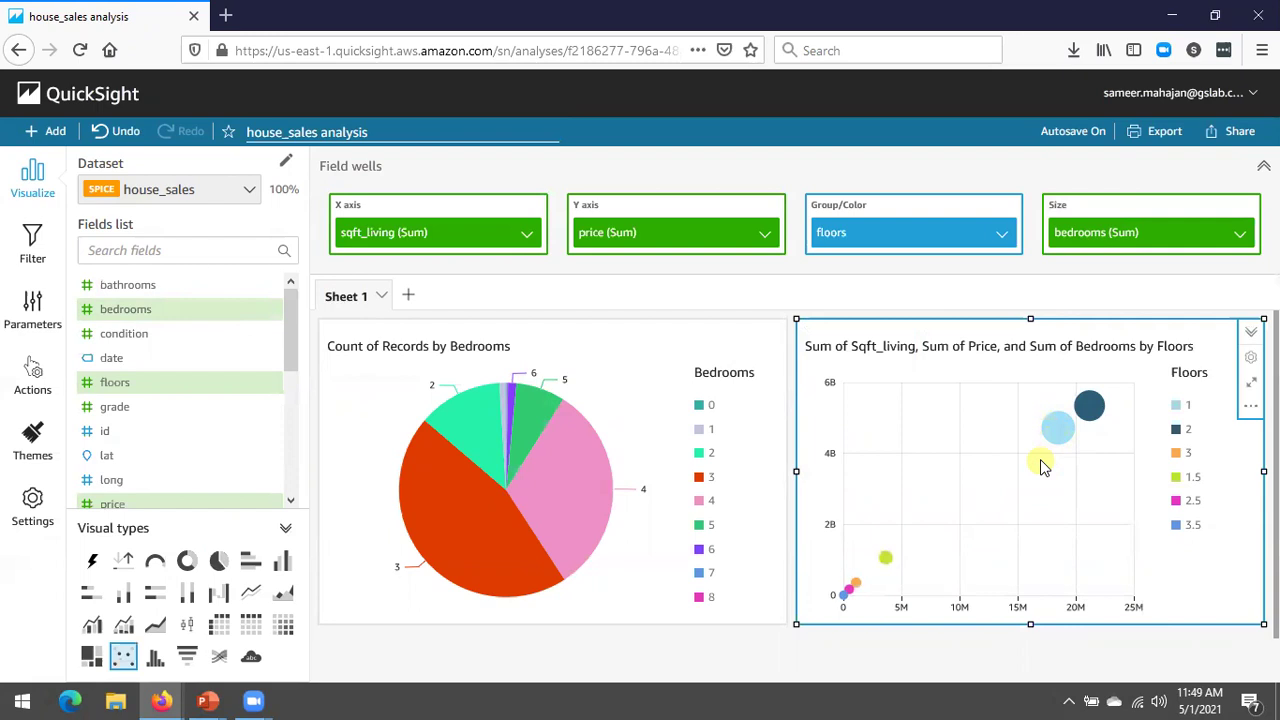
{"action": "key", "text": "alt+Tab"}
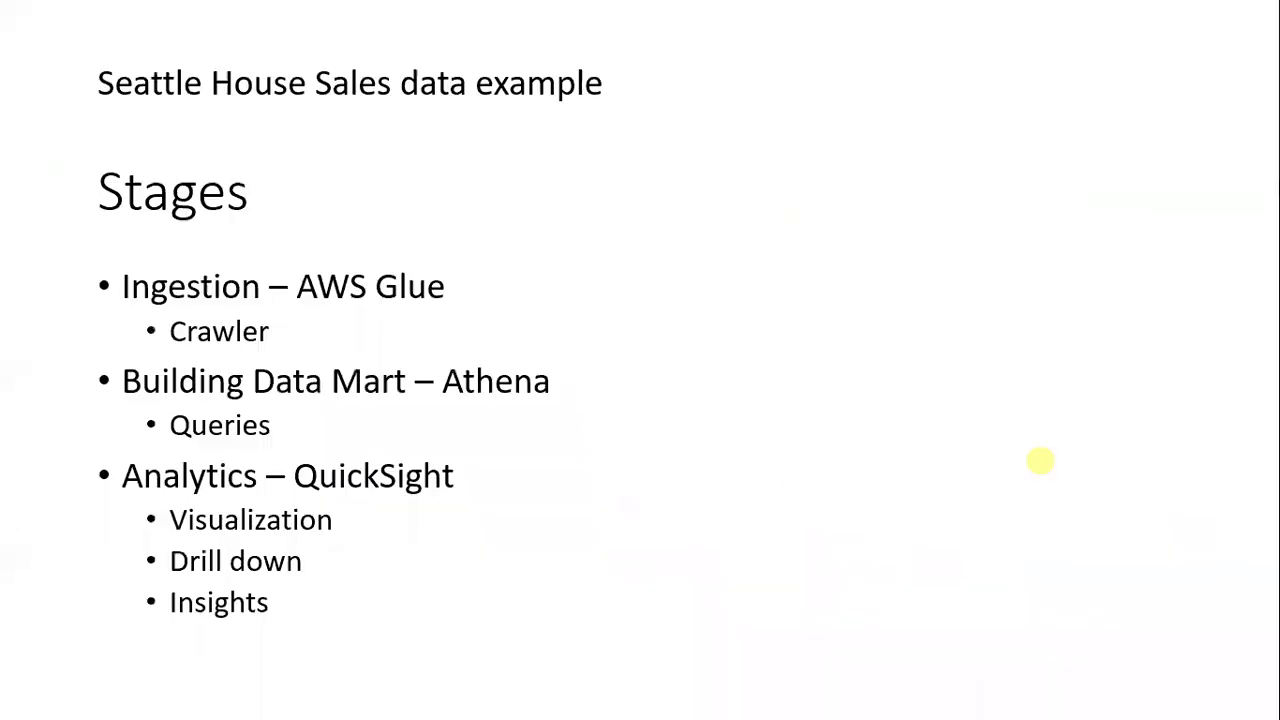